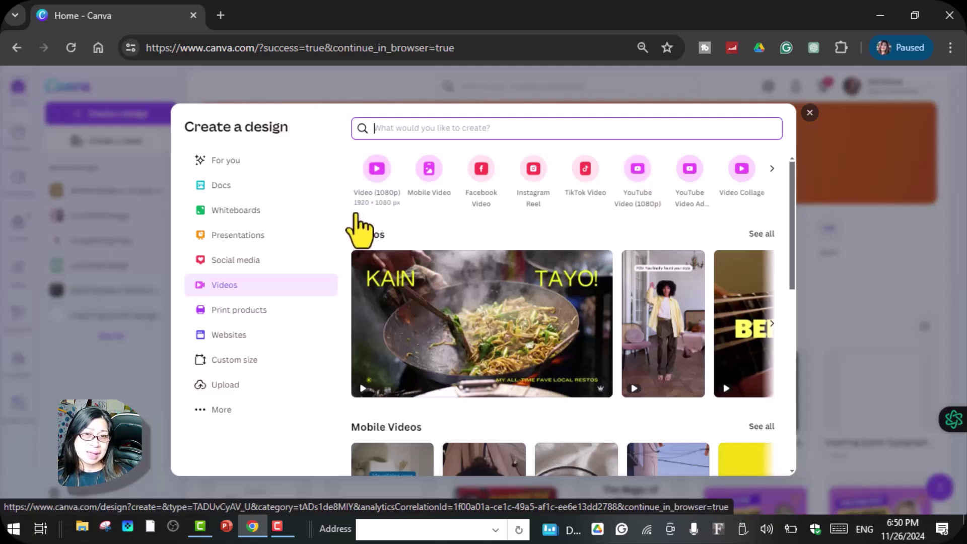
- Create a blank YouTube Video (1080p) design and browse the stock video library
click(637, 179)
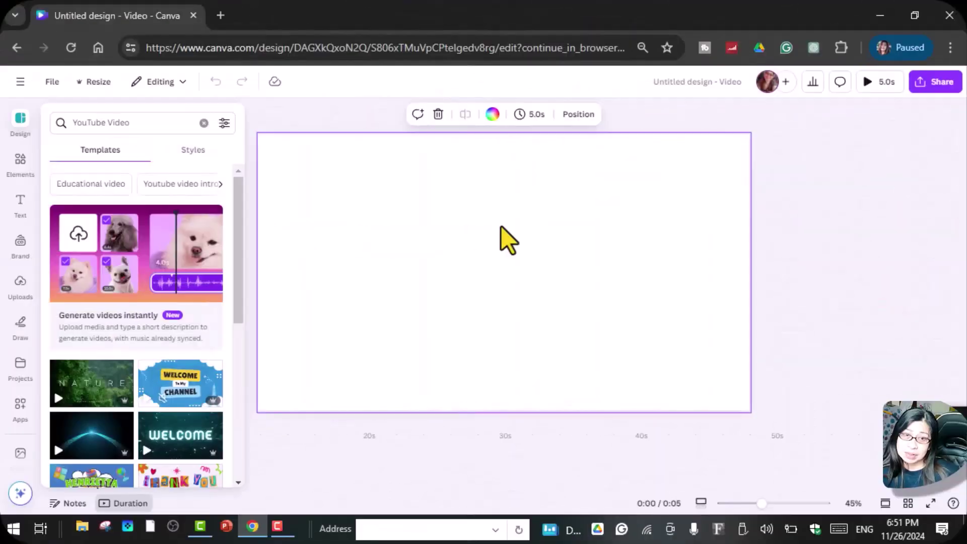
scroll(17, 398, down, 5)
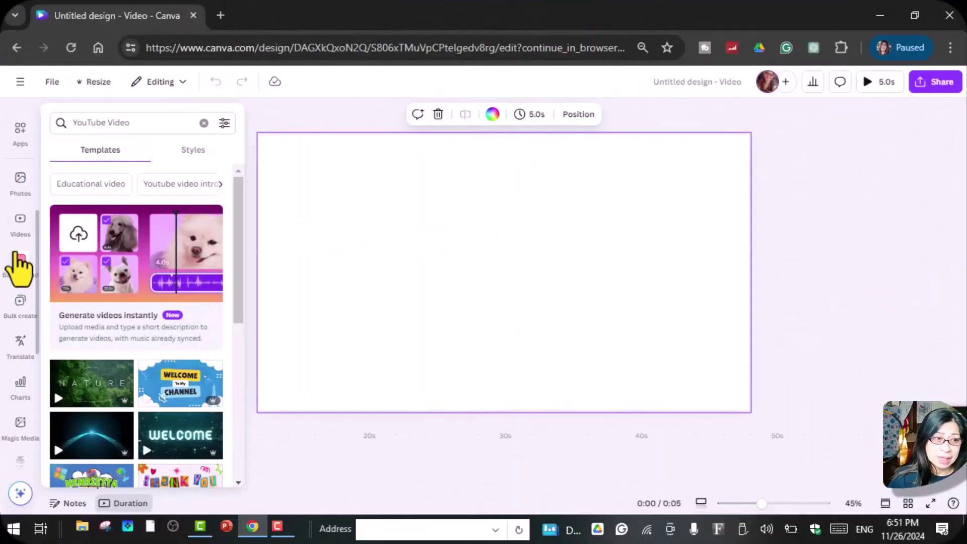
click(18, 228)
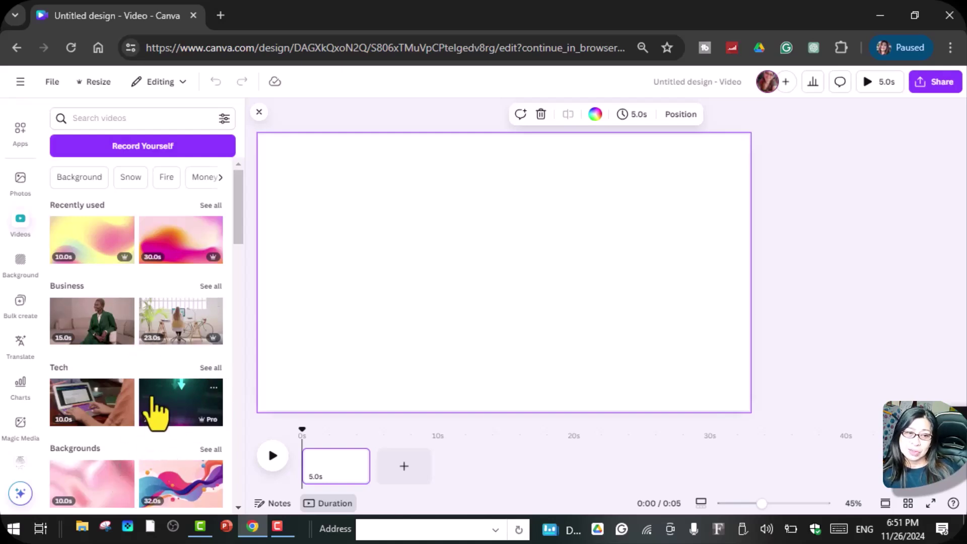
scroll(156, 413, down, 5)
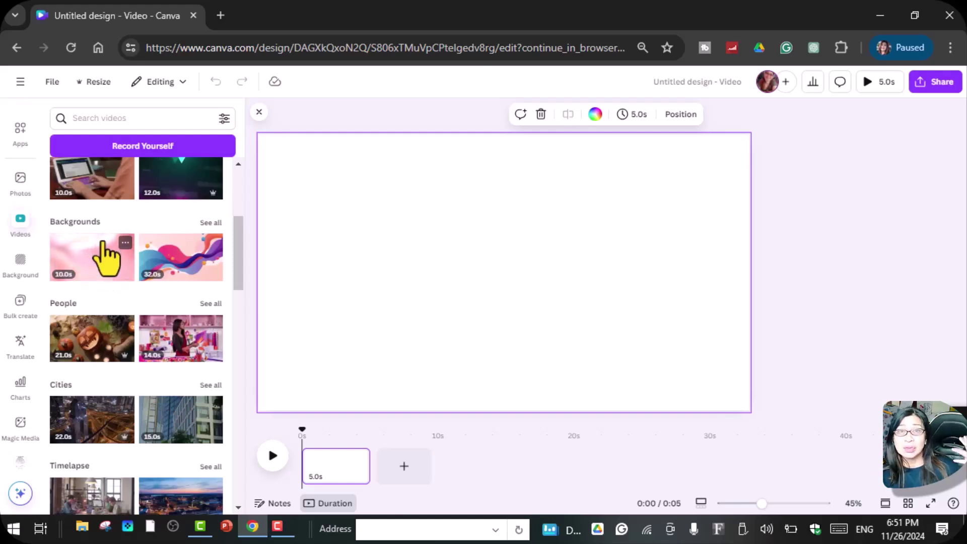
- Search the stock videos for "travel" and look through the available clips
click(116, 119)
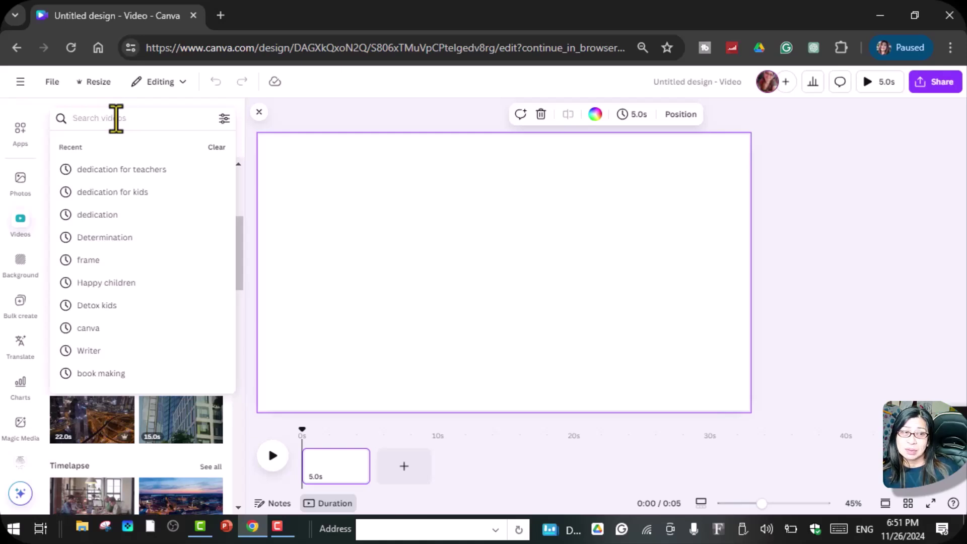
text(travel)
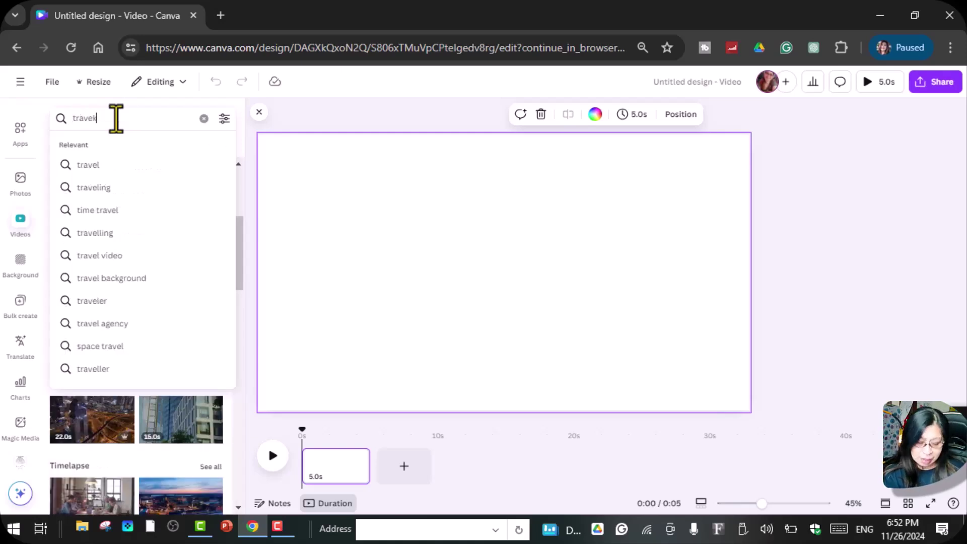
key(Return)
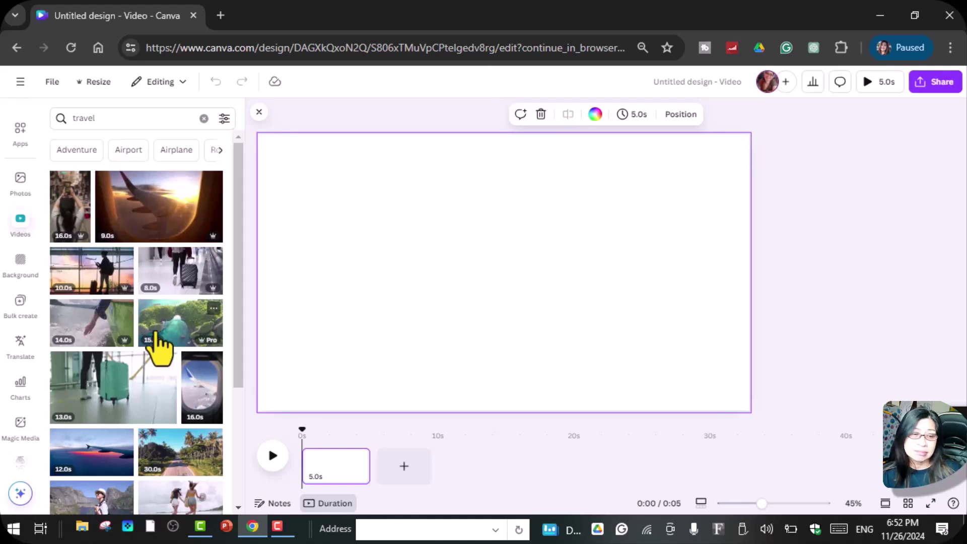
scroll(167, 353, down, 3)
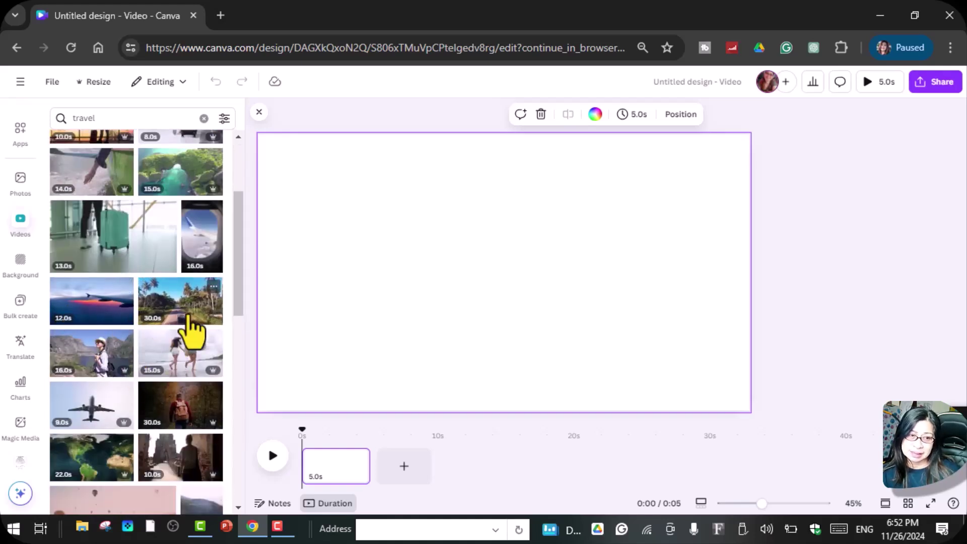
scroll(182, 363, down, 3)
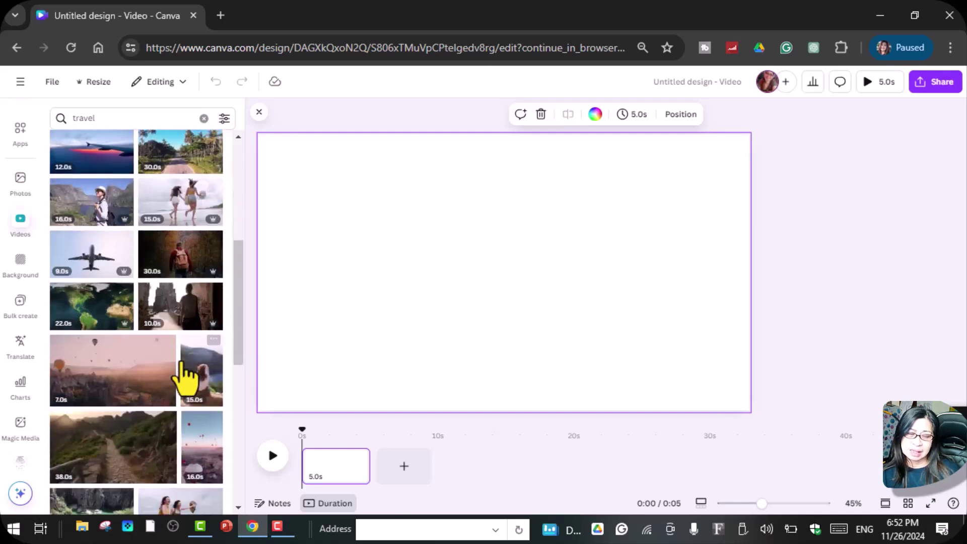
scroll(91, 403, down, 2)
scroll(101, 395, down, 3)
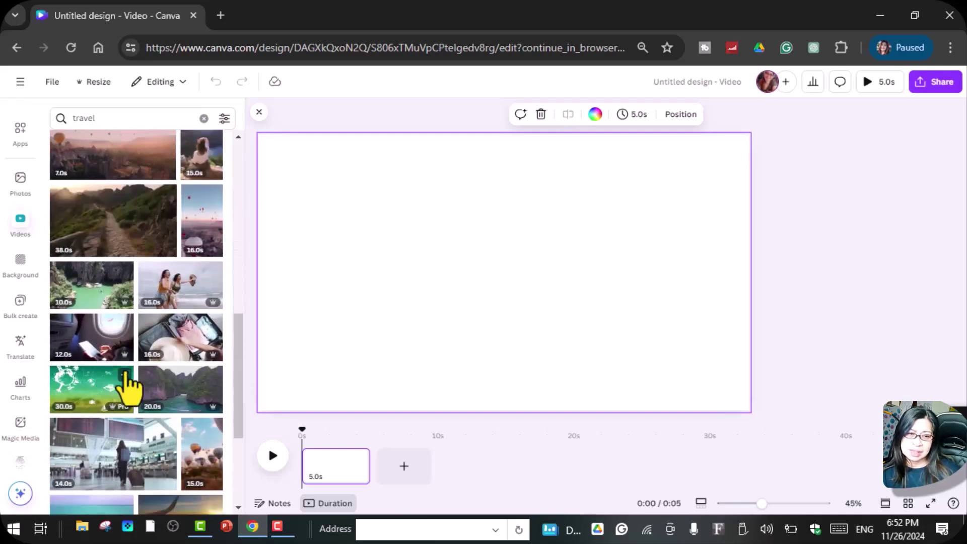
scroll(121, 388, down, 2)
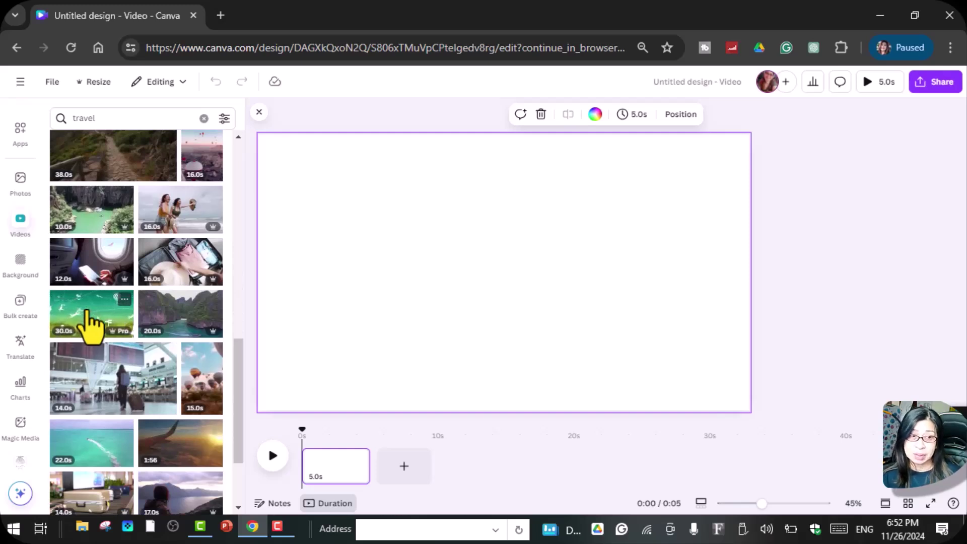
scroll(90, 326, down, 3)
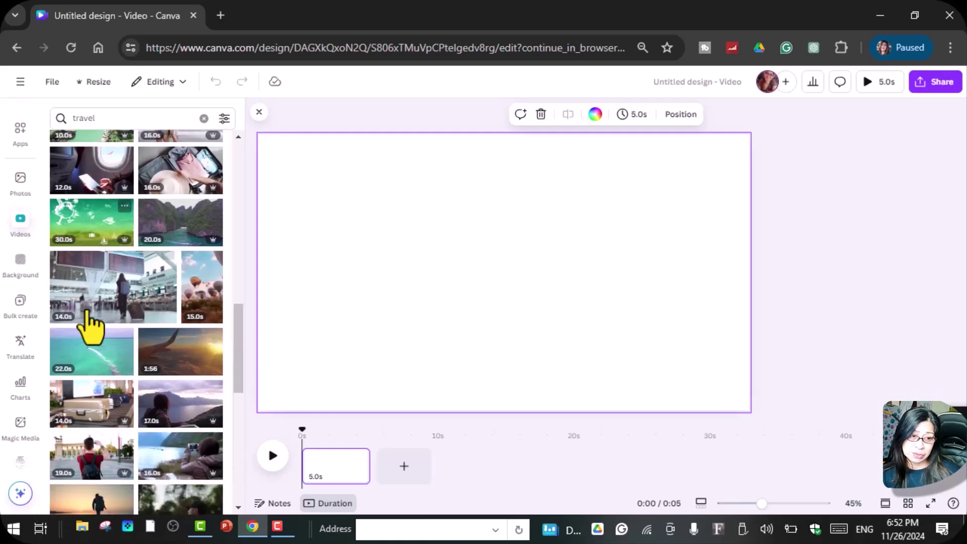
scroll(88, 322, down, 3)
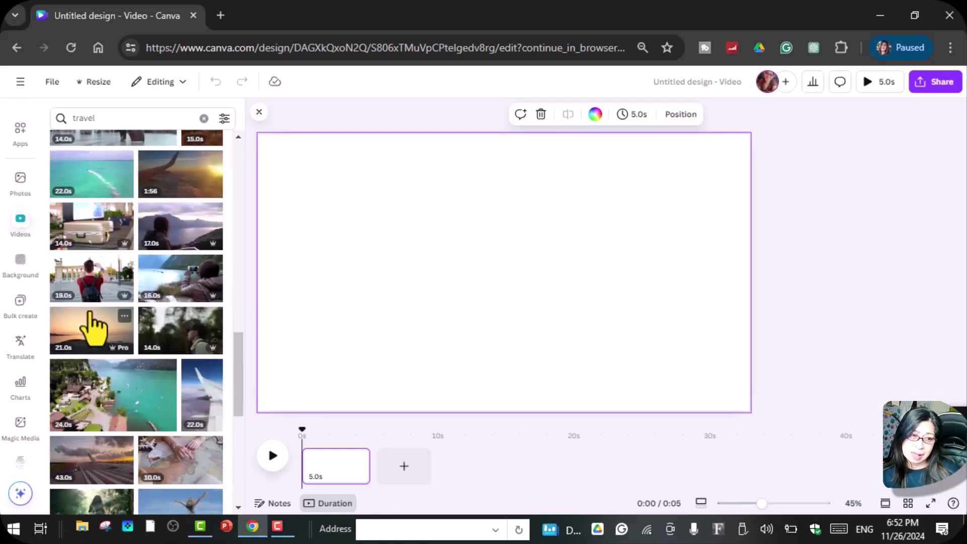
scroll(94, 327, down, 3)
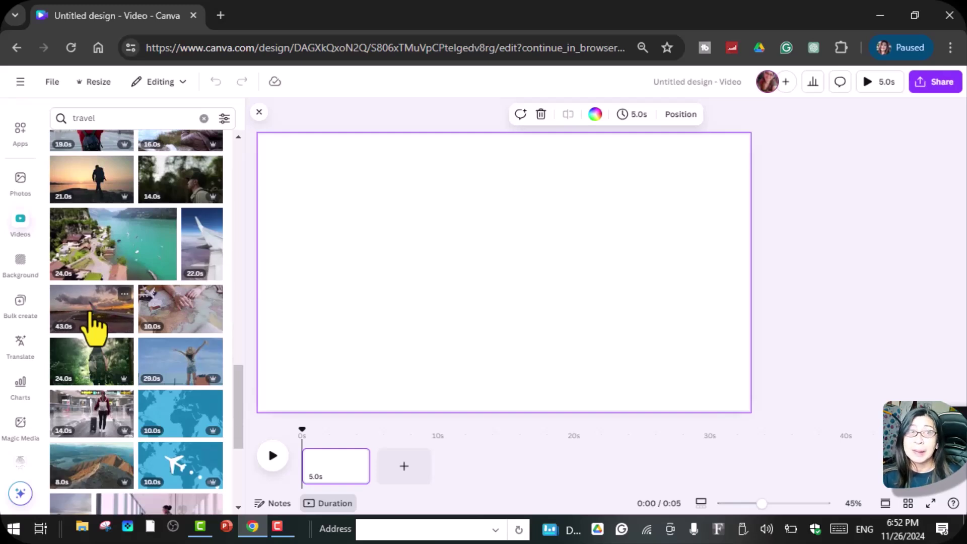
- Replace the search term and search the stock videos for "cooking"
click(104, 119)
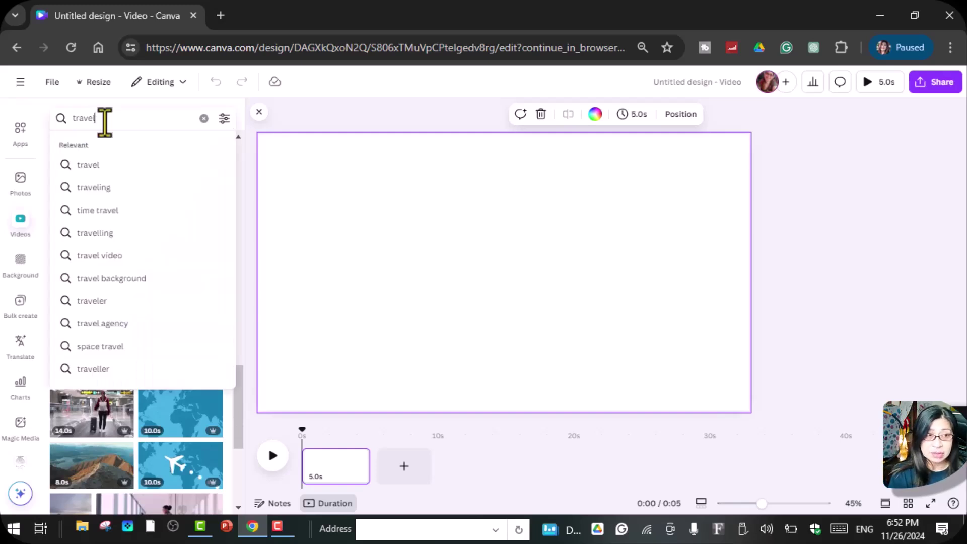
key(BackSpace)
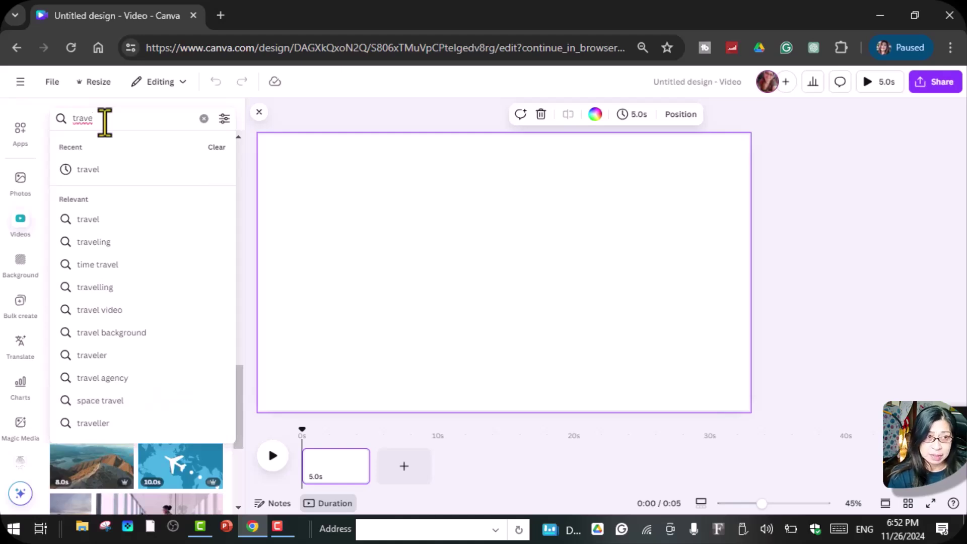
key(BackSpace)
key(BackSpace)
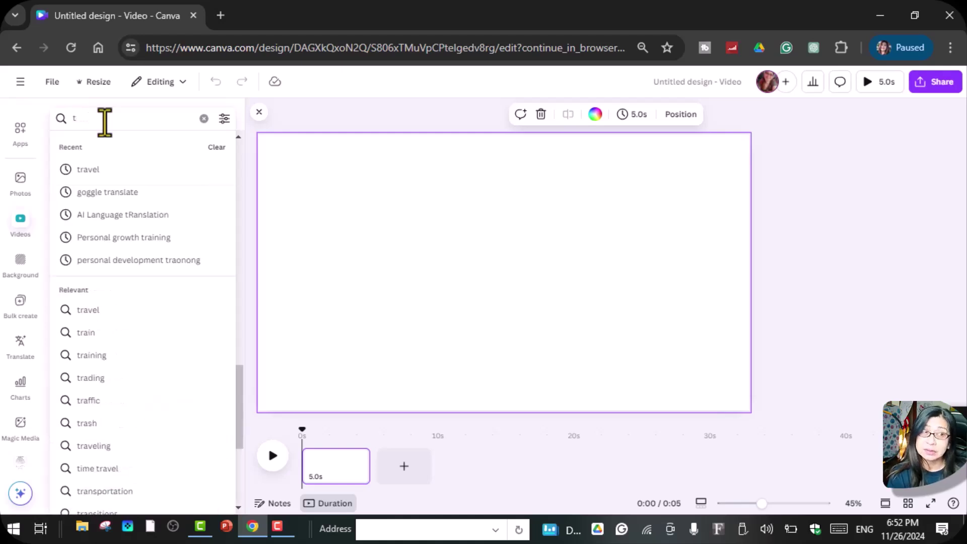
text(cooking)
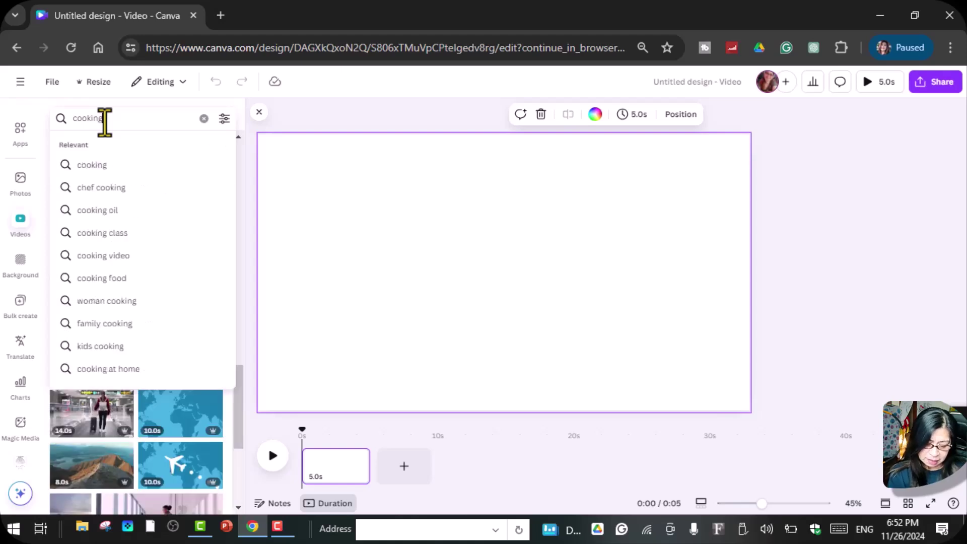
key(Return)
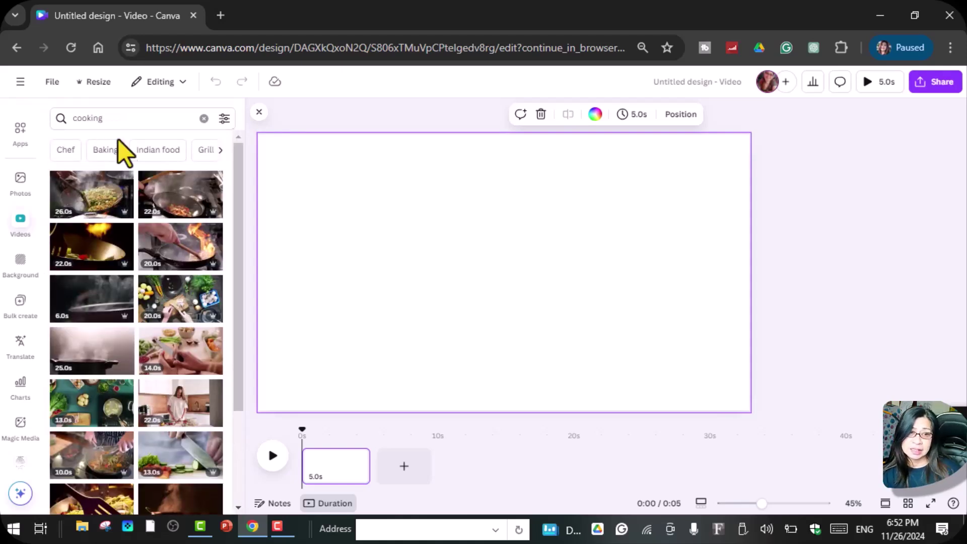
- Add the 26-second clip of noodles stir-frying in a wok and enlarge it to fill the whole page
click(102, 207)
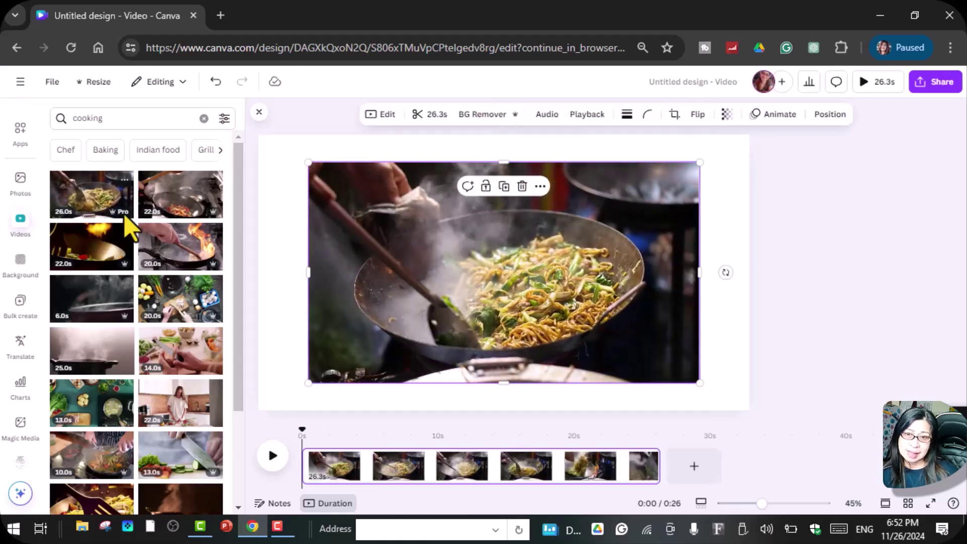
drag(600, 309, 546, 264)
drag(650, 354, 748, 412)
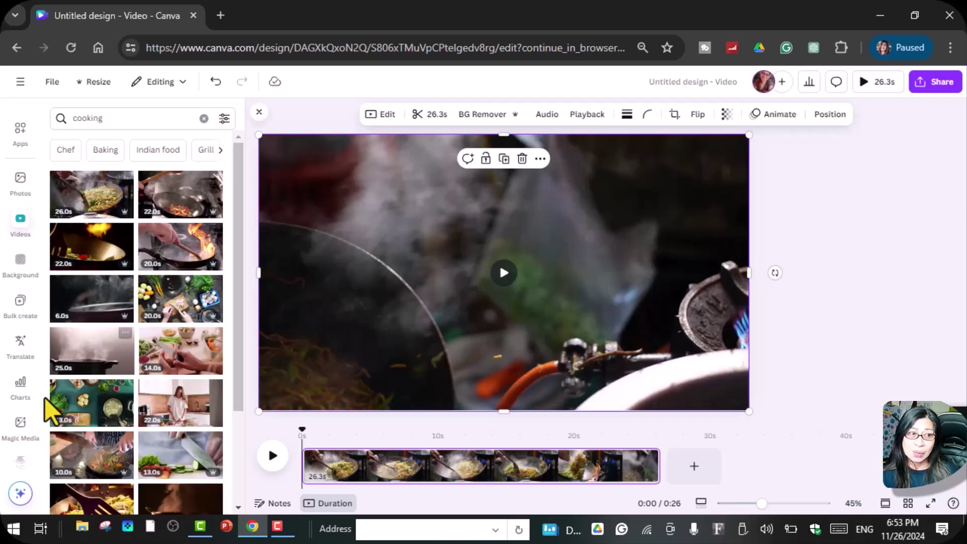
- Open the self-recording studio from the uploads area
scroll(22, 345, up, 5)
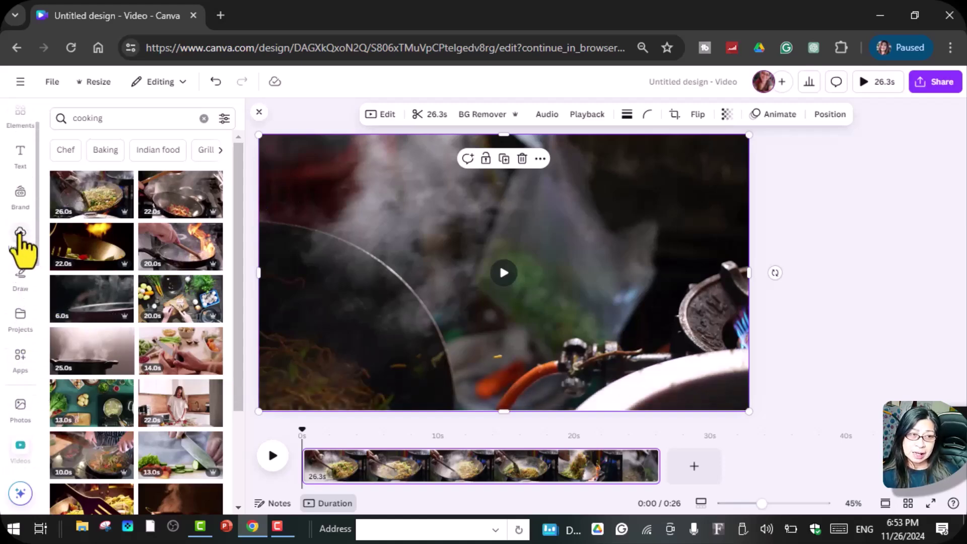
click(21, 233)
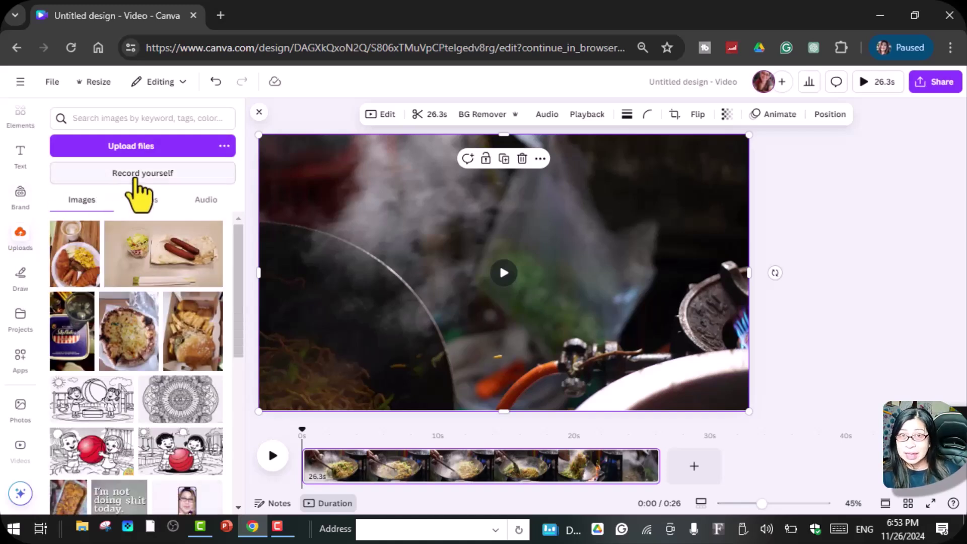
click(137, 173)
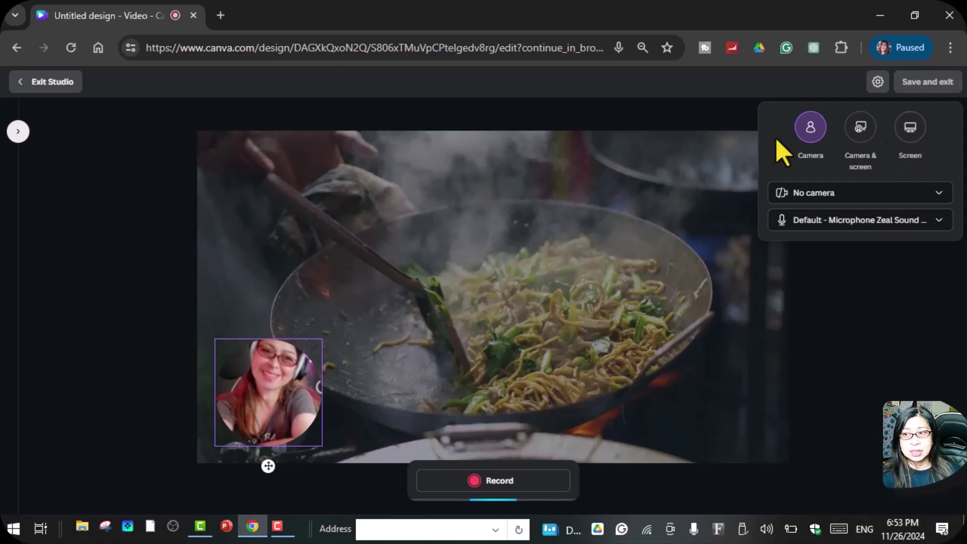
- Try to use the USB Live camera (0c45:ef01) as the recording camera
click(940, 199)
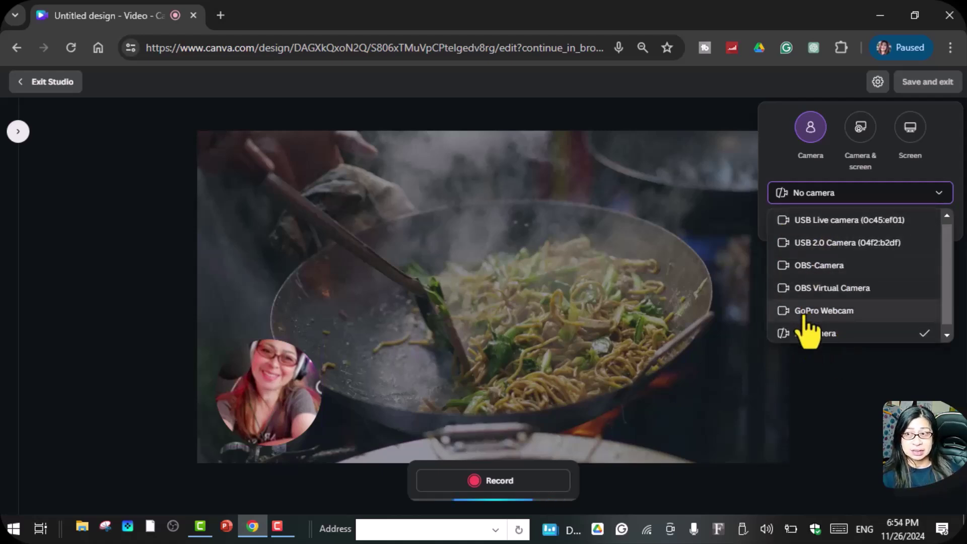
click(784, 225)
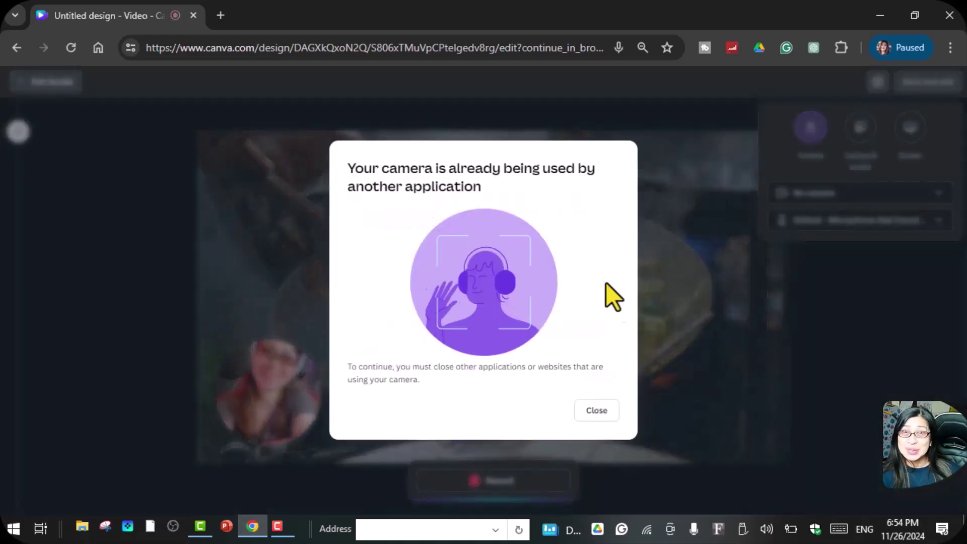
click(590, 409)
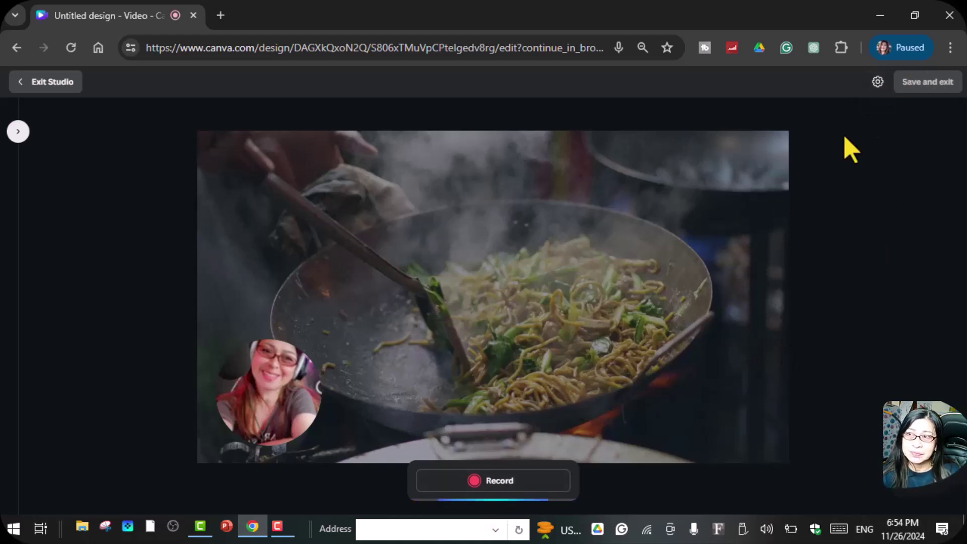
- Choose USB 2.0 Camera (04f2:b2df) as the recording camera and review the microphone options, keeping the default one
click(877, 82)
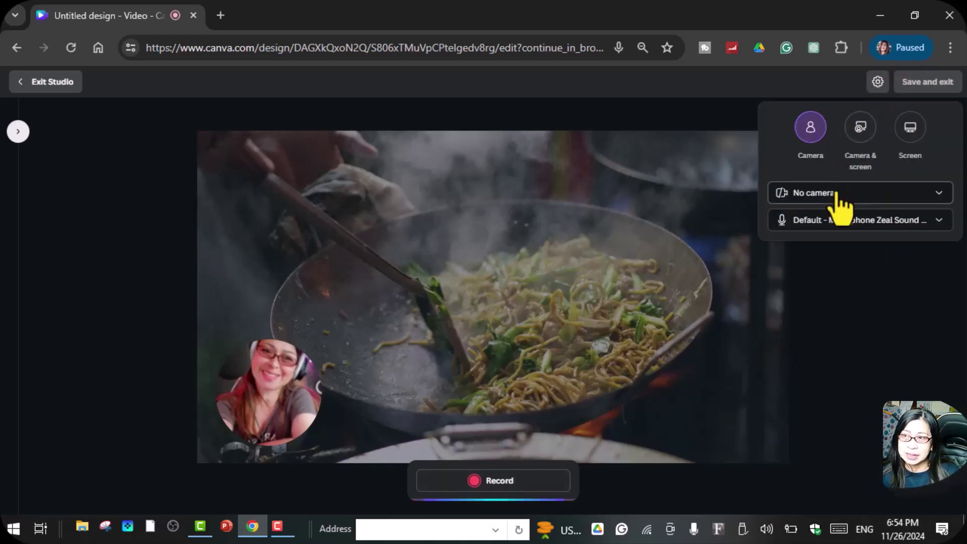
click(939, 199)
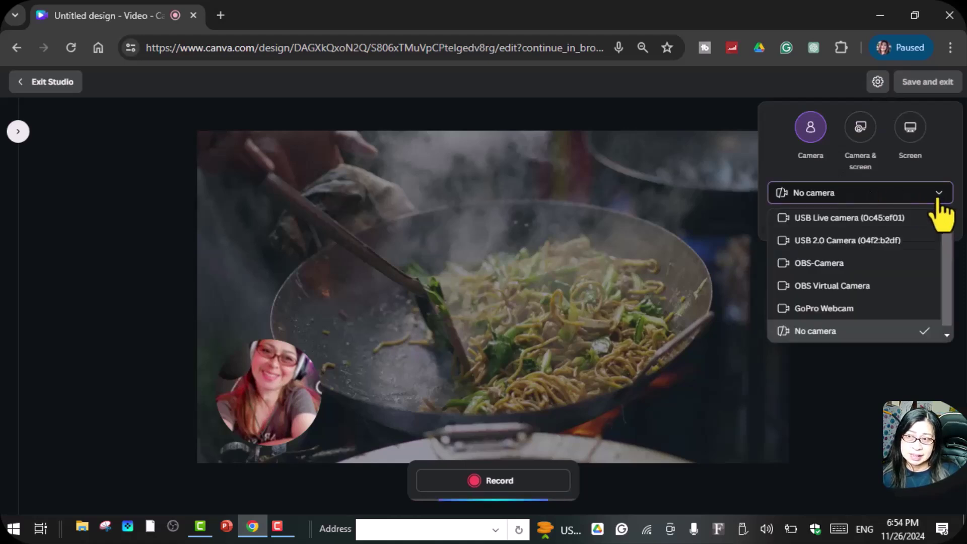
click(882, 246)
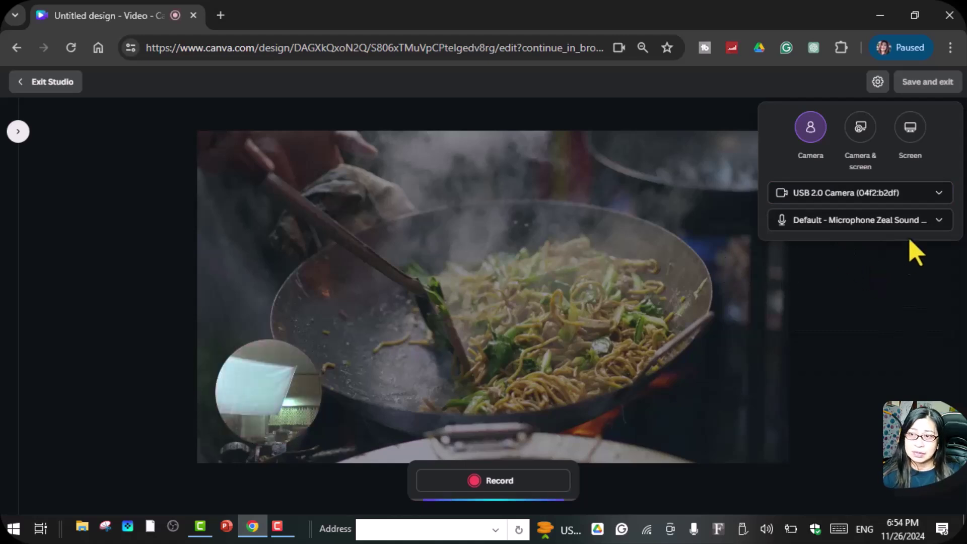
click(847, 228)
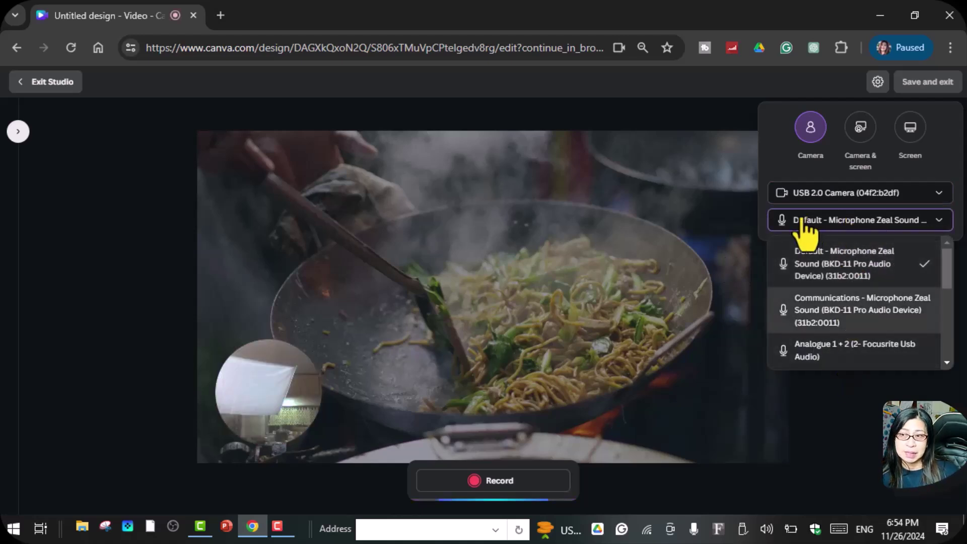
click(720, 219)
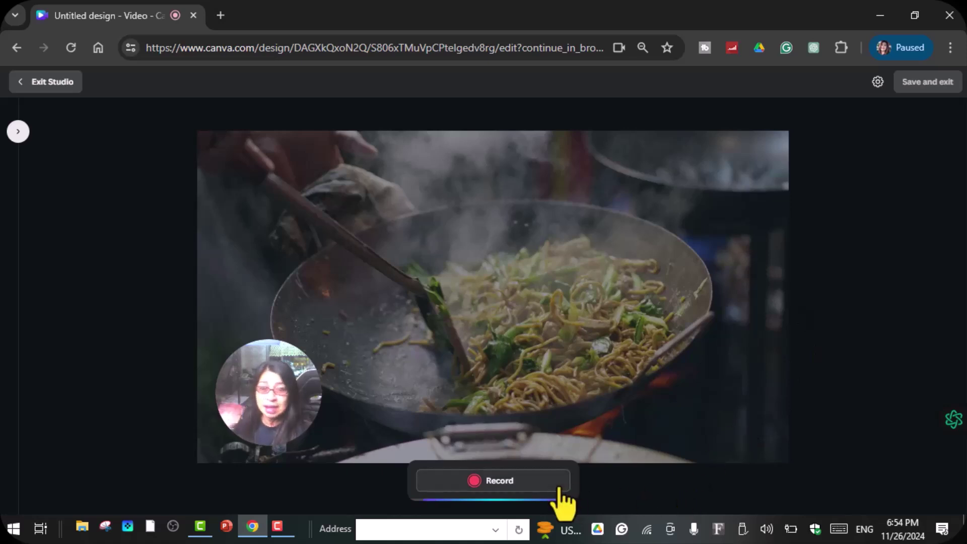
- Record a webcam clip of about 16 seconds over the cooking video, then save it and exit the studio
click(529, 488)
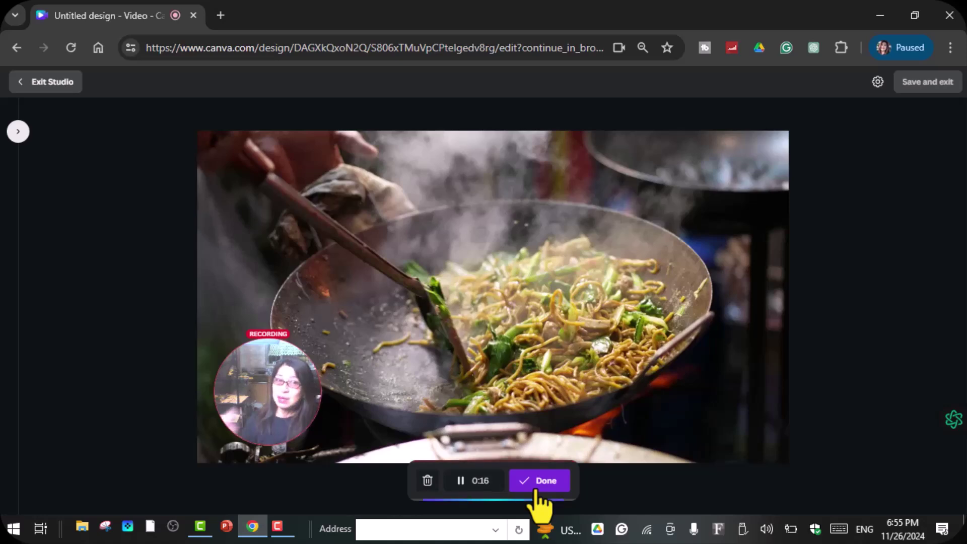
click(535, 493)
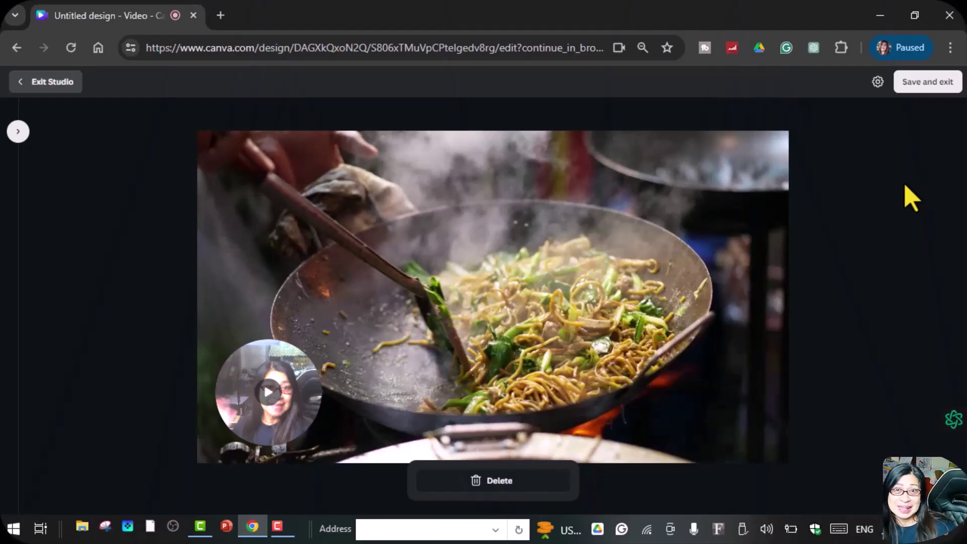
click(910, 86)
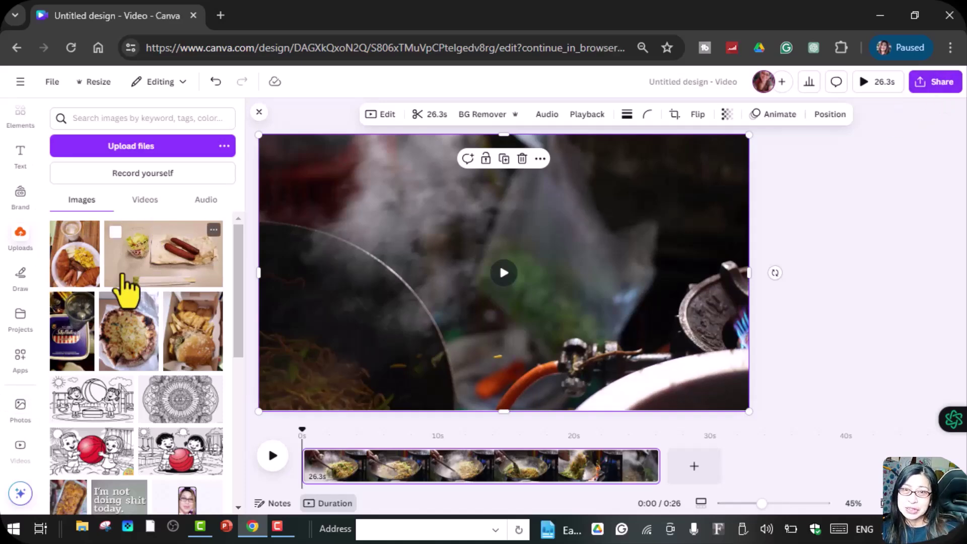
- Show the uploaded videos, dismiss the live captions and preview the cooking clip with its webcam overlay
click(145, 201)
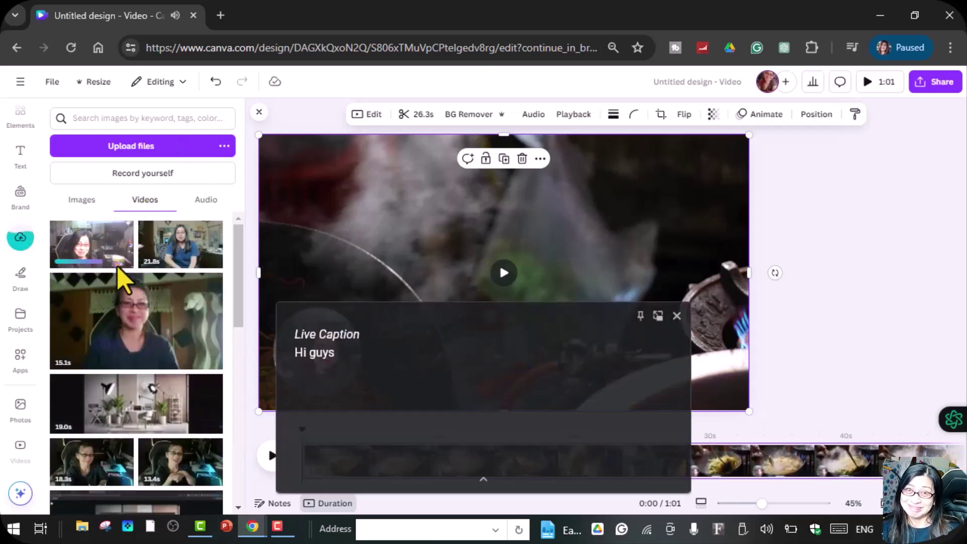
click(676, 316)
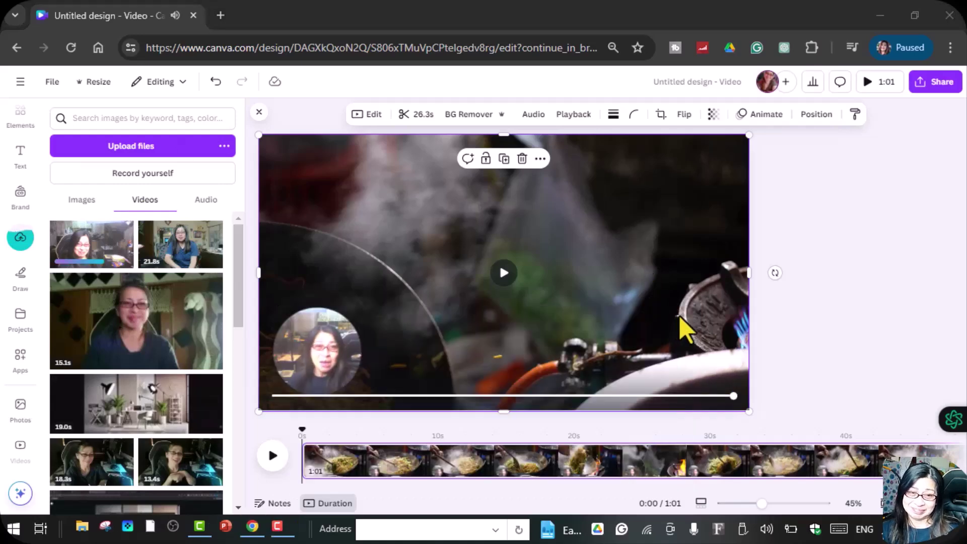
click(504, 274)
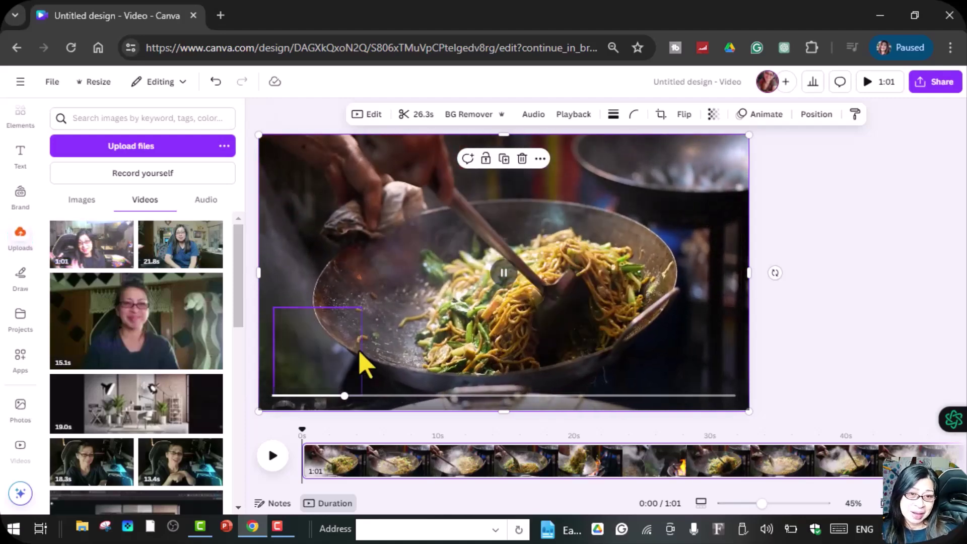
- Move the circular webcam clip to the lower-right area of the cooking video and shrink it slightly
drag(358, 372, 716, 347)
mouse_move(638, 294)
mouse_down()
mouse_move(568, 235)
mouse_move(643, 299)
mouse_up()
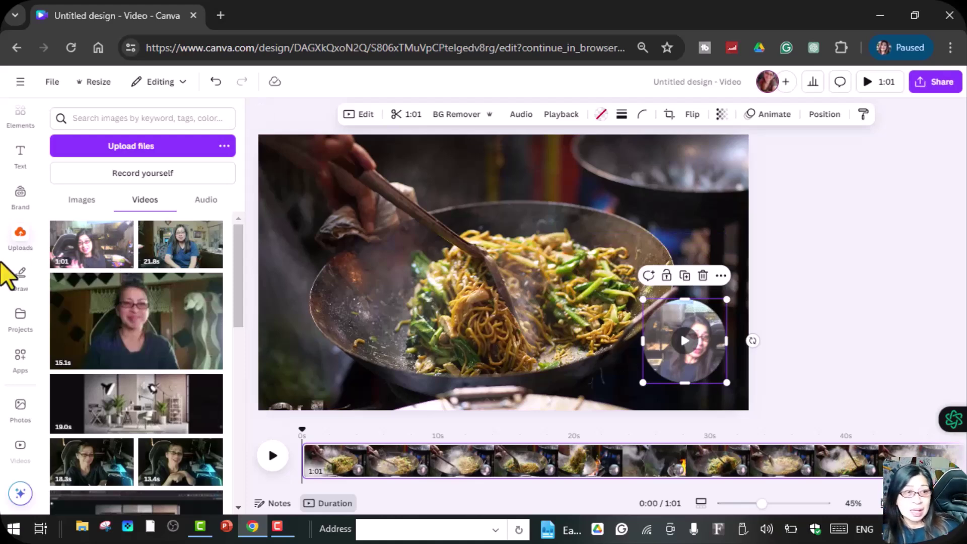
- Search the elements for "frames" and place the smartphone frame in the upper-right area of the cooking video, replacing the circular webcam clip
click(20, 119)
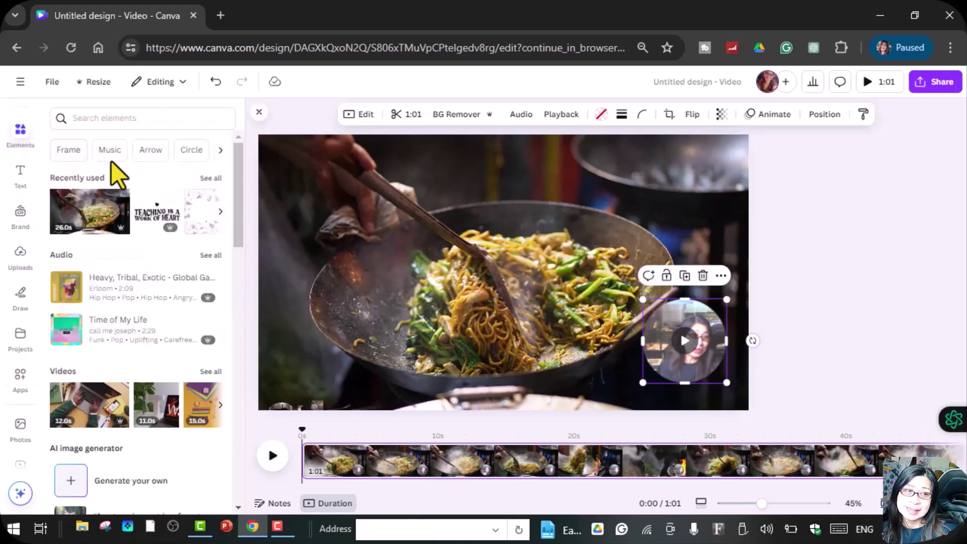
click(116, 118)
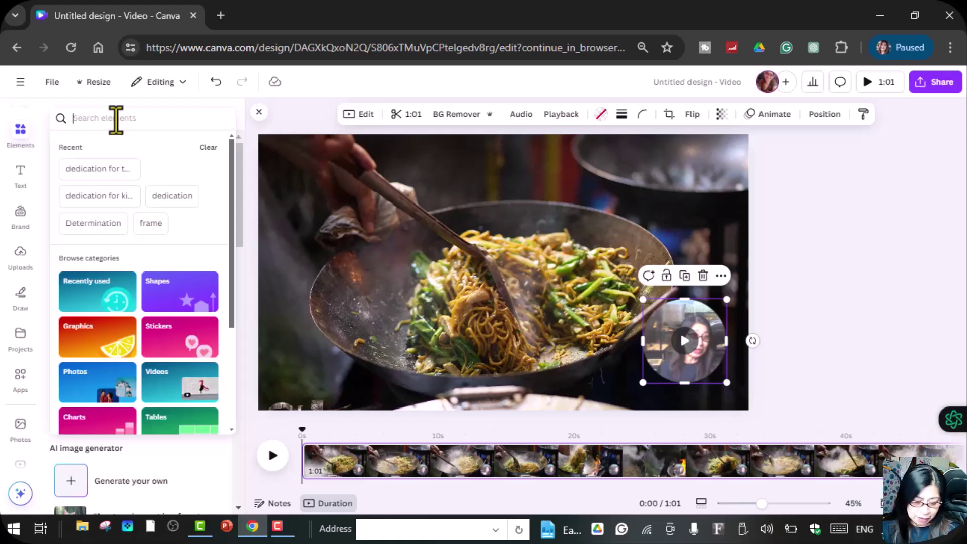
text(frames)
key(Return)
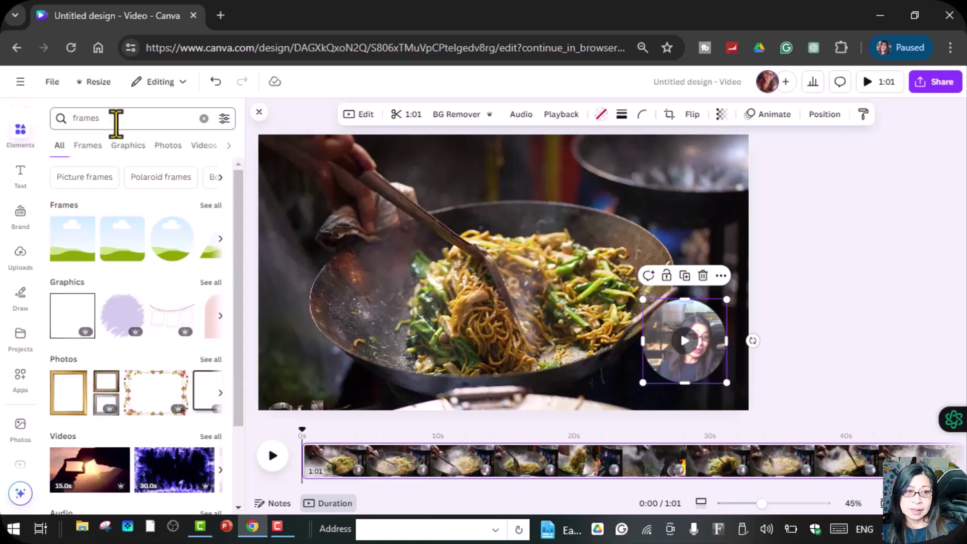
click(211, 206)
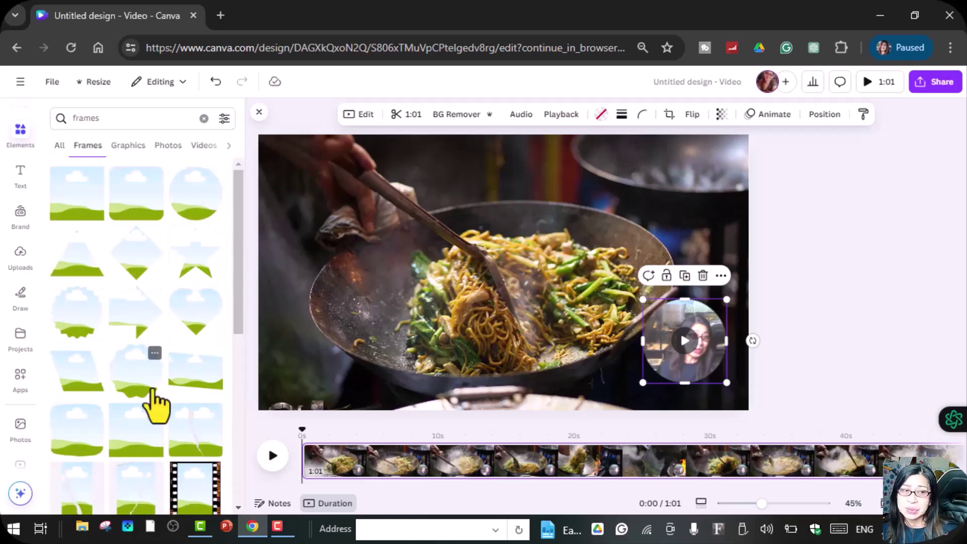
scroll(154, 398, down, 5)
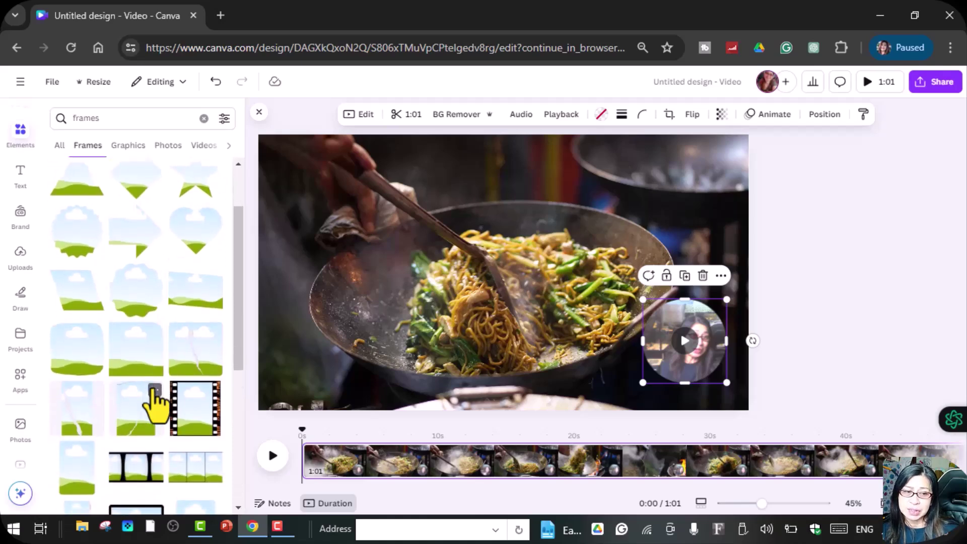
scroll(155, 405, down, 3)
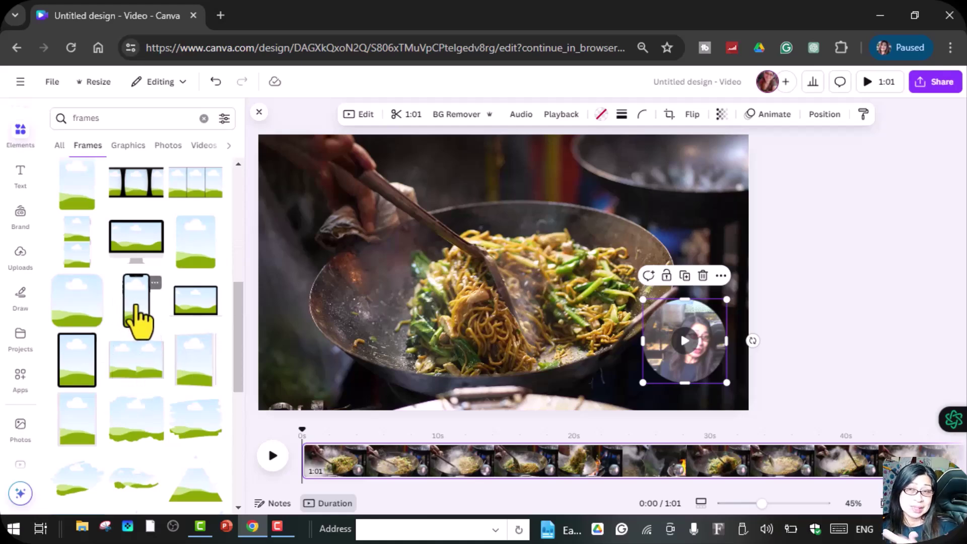
drag(135, 307, 675, 191)
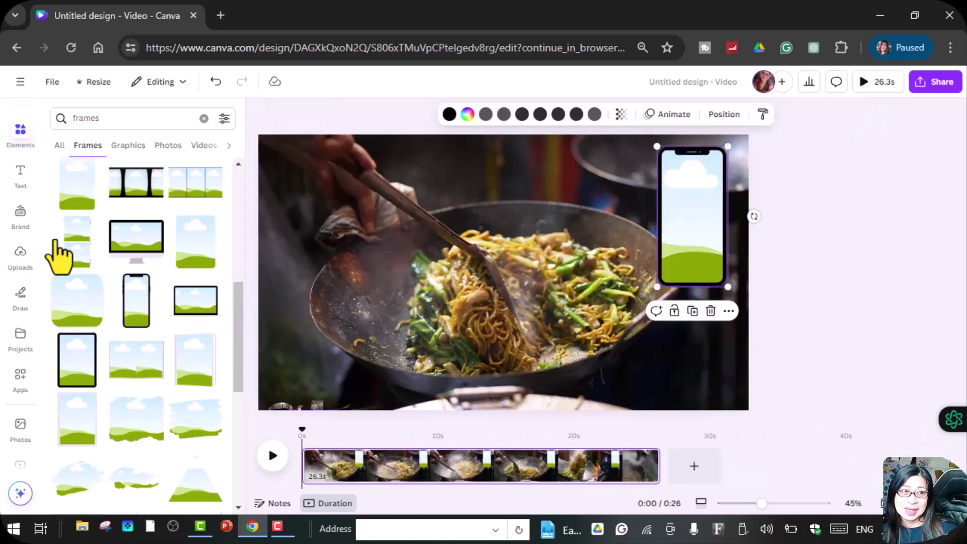
- Fill the smartphone frame with the uploaded 1:01 webcam clip, pause it, and enlarge the frame in the page's lower-right corner
click(19, 256)
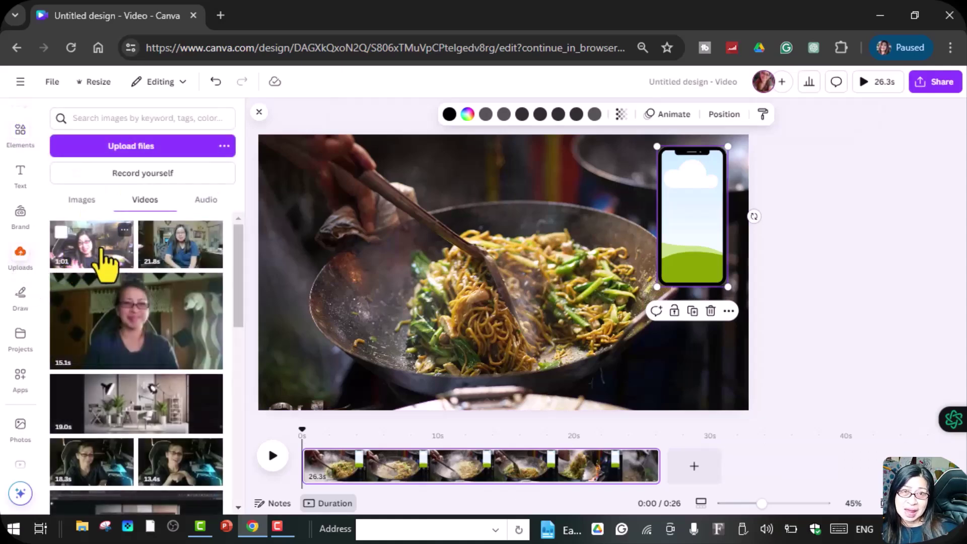
drag(103, 257, 708, 171)
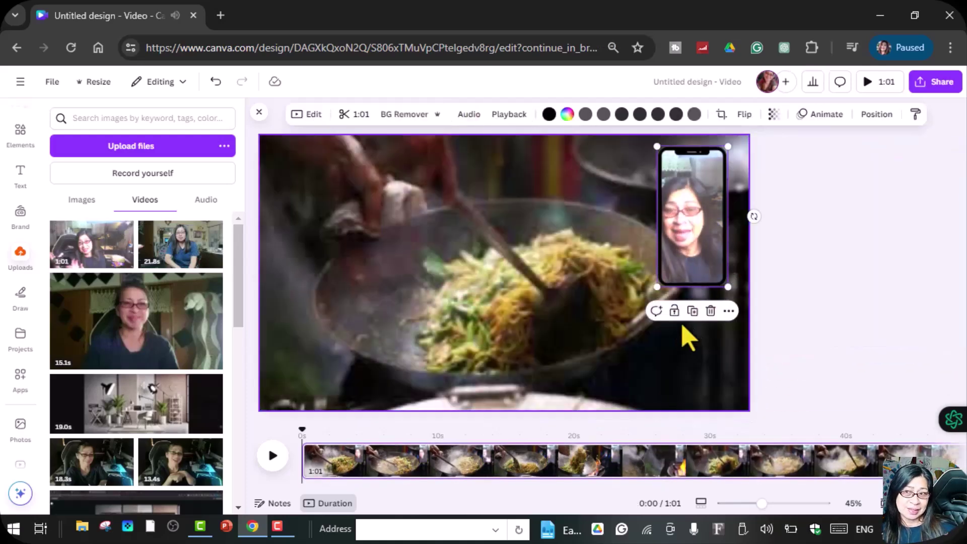
mouse_move(691, 254)
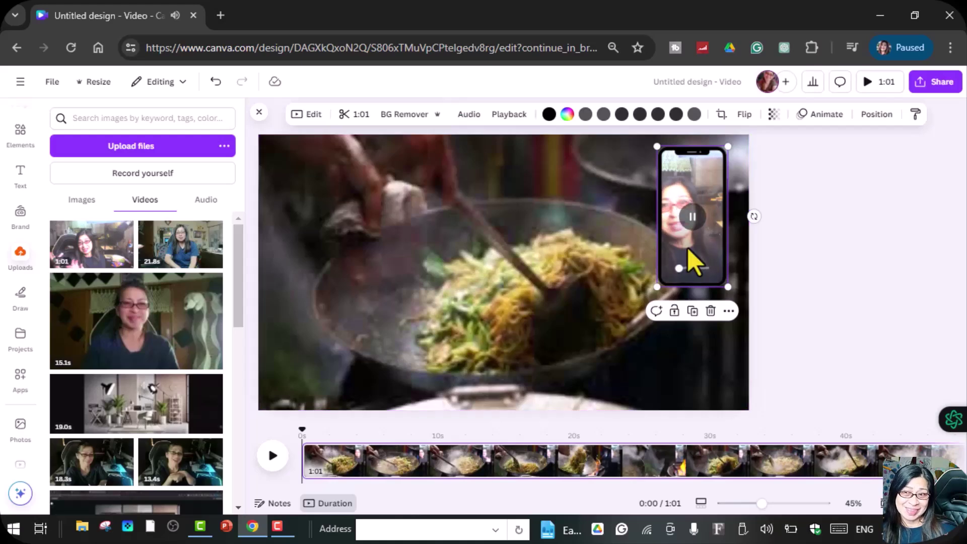
click(691, 221)
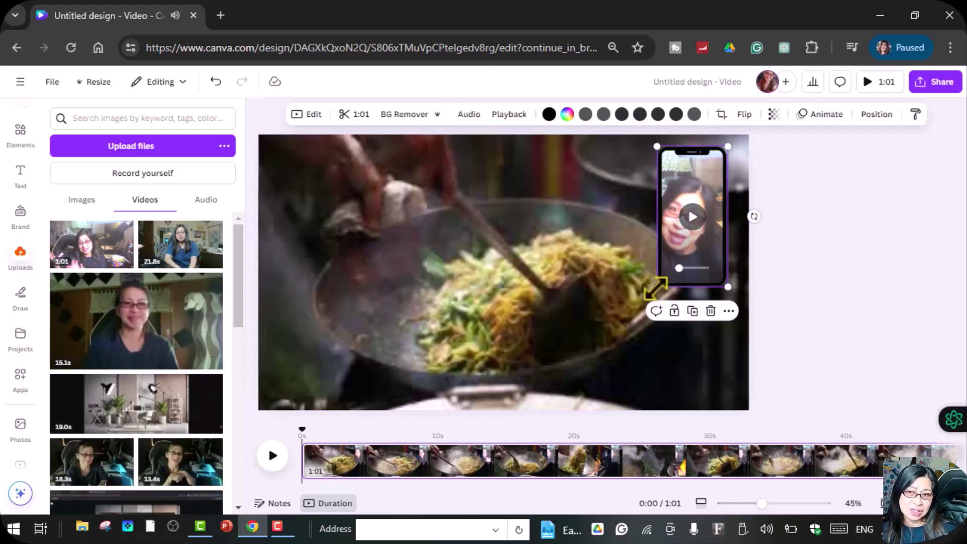
drag(641, 312, 676, 309)
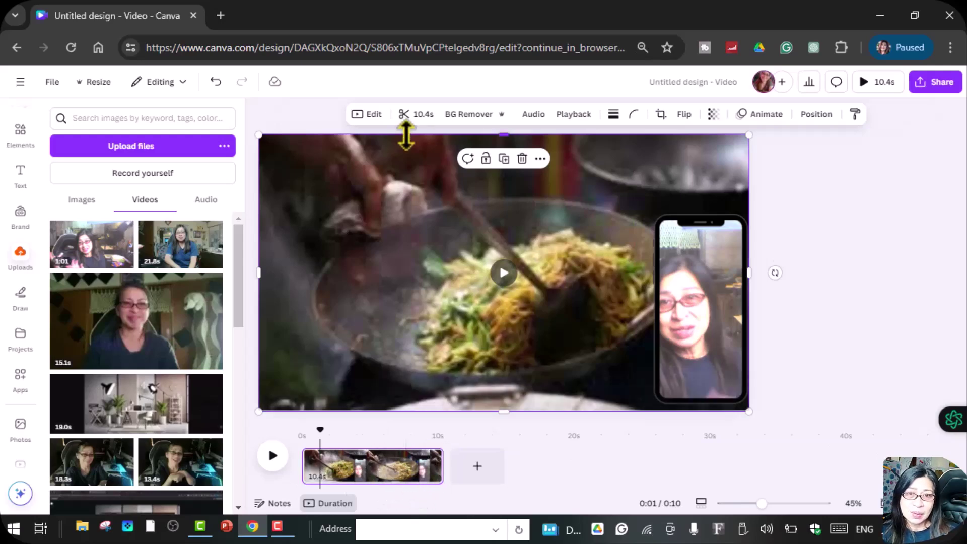
- Try the Afterglow filter on the cooking background video
click(367, 132)
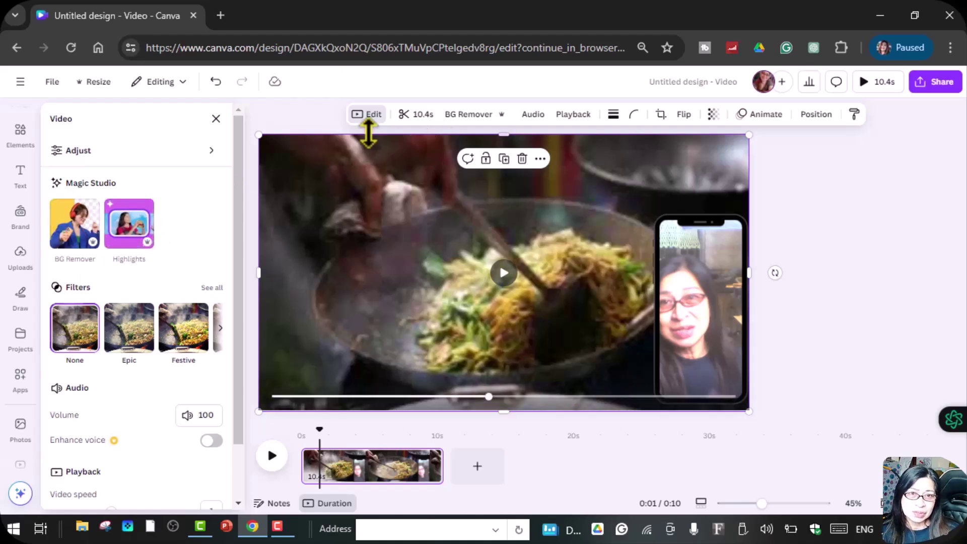
scroll(153, 323, down, 2)
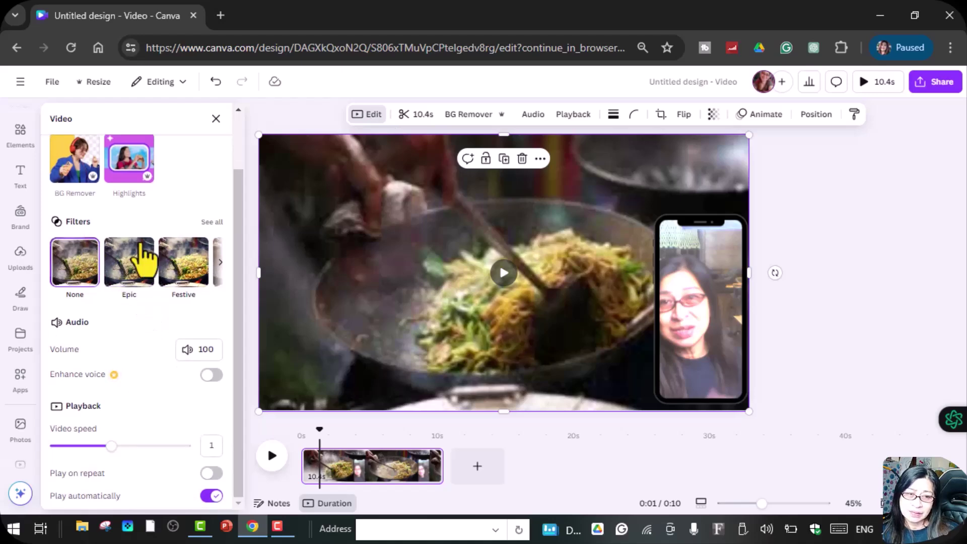
click(216, 266)
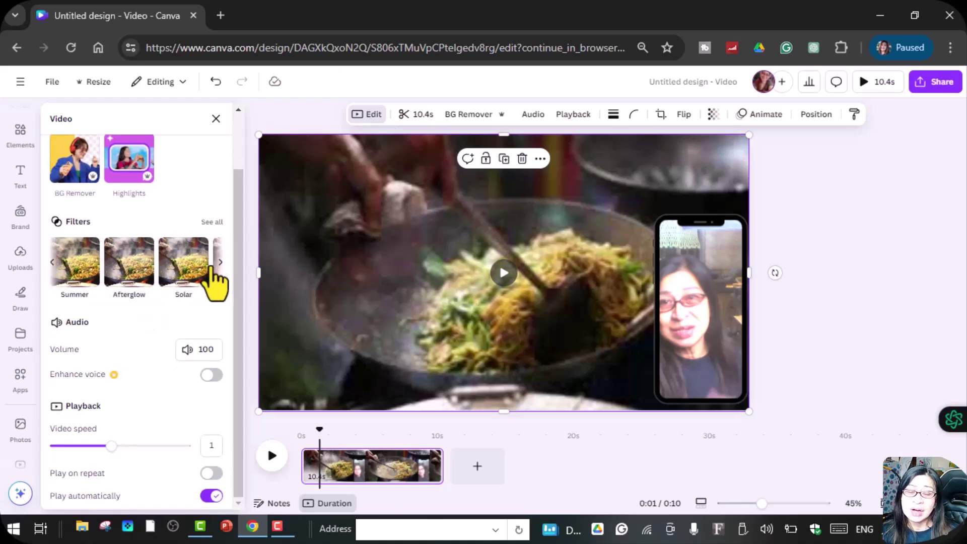
click(132, 265)
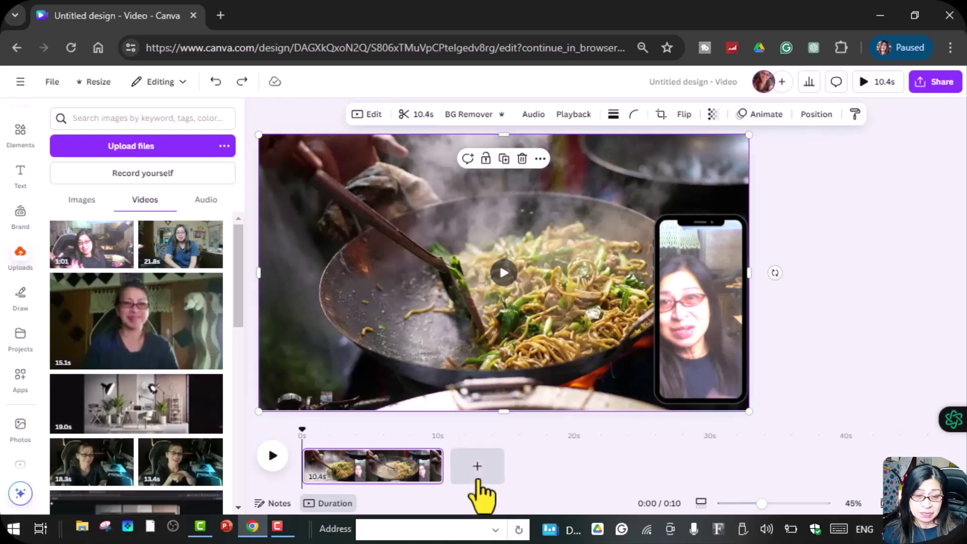
- Add a second page and fill it with the 13.0s stock cooking clip of a knife slicing cucumber
click(477, 476)
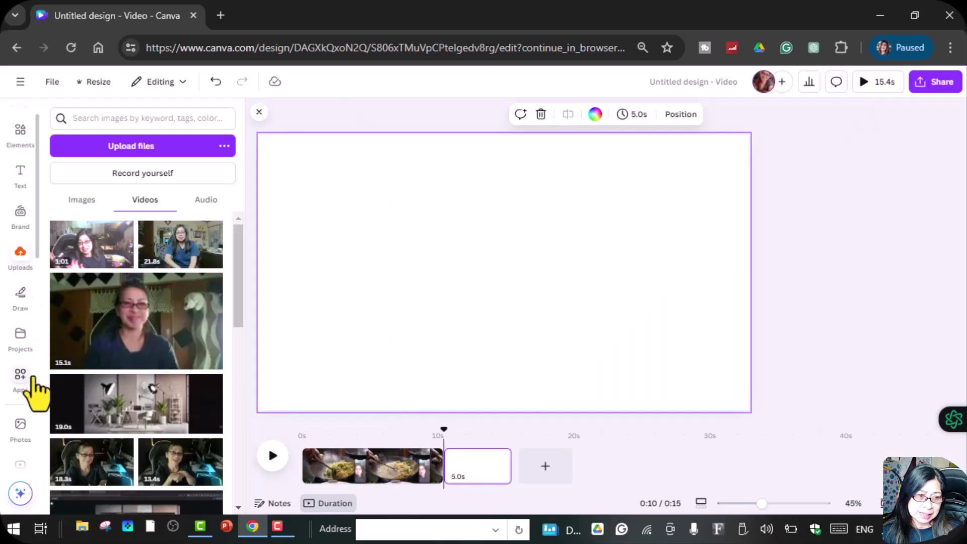
scroll(30, 390, down, 3)
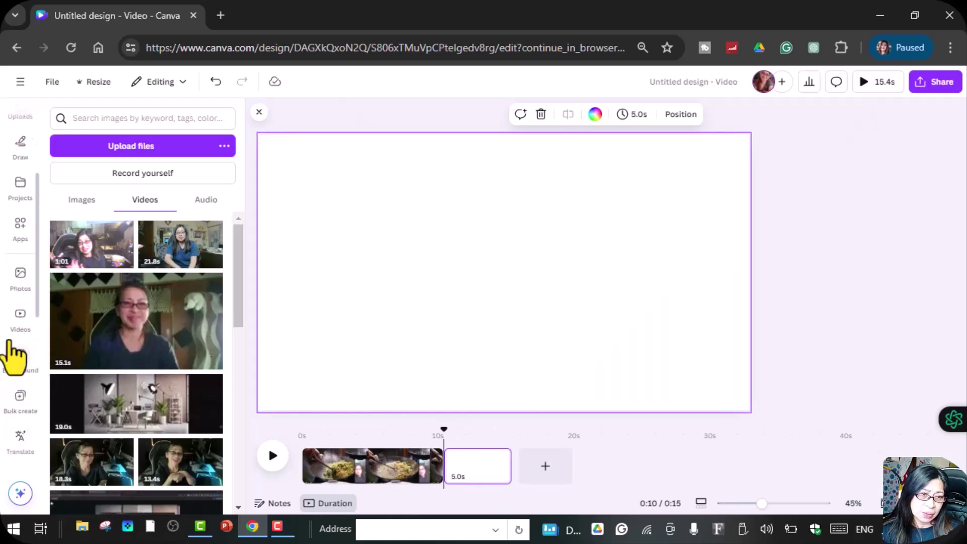
click(19, 317)
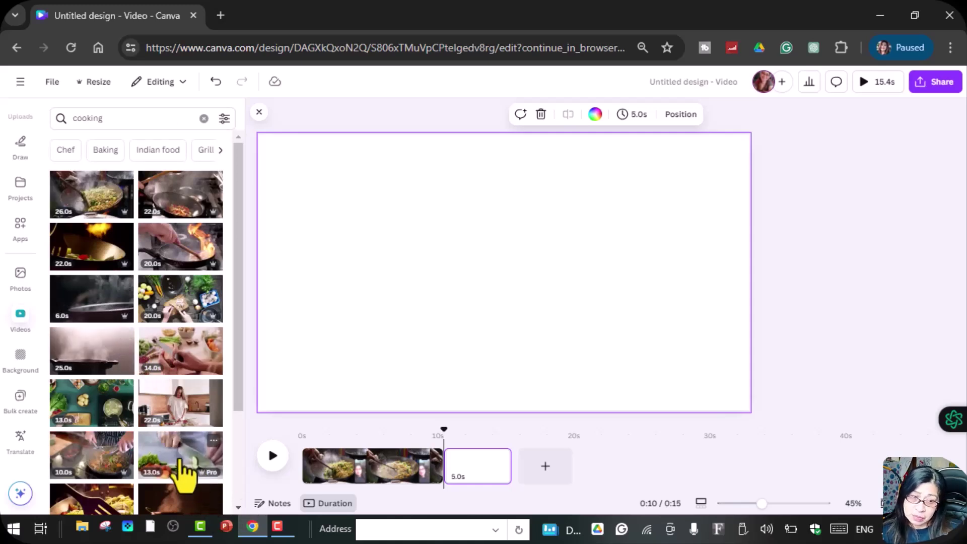
scroll(170, 485, down, 2)
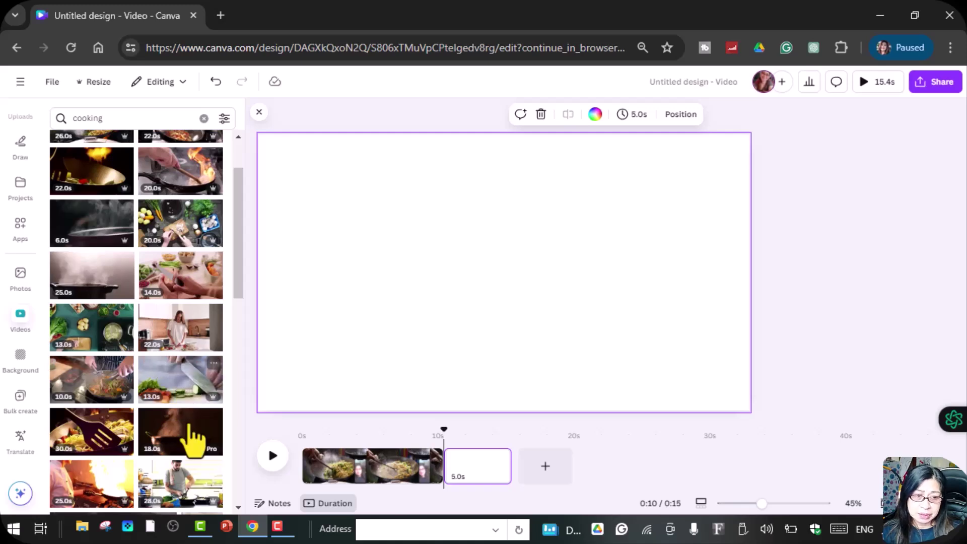
click(181, 395)
drag(440, 292, 390, 264)
drag(651, 354, 746, 420)
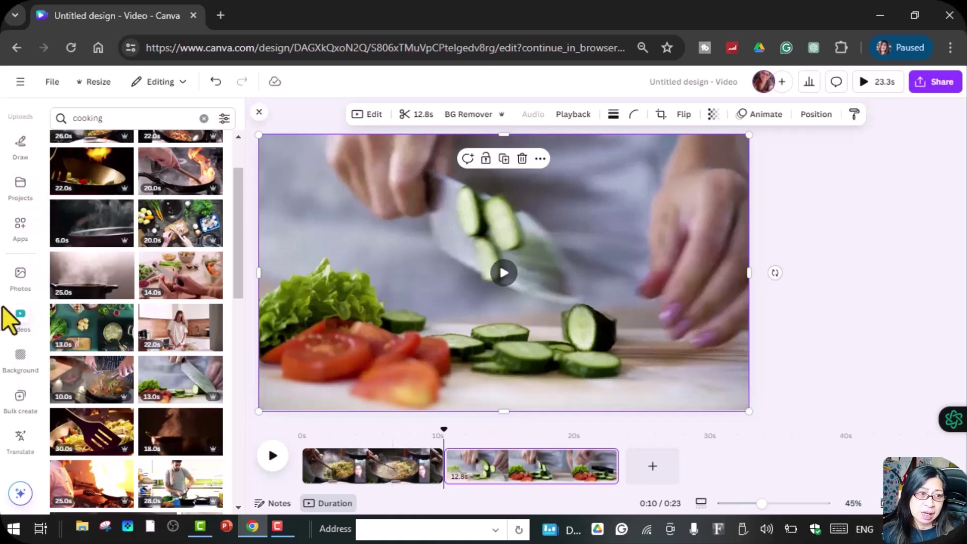
- Open the self-recording studio from the uploads area for the cucumber-slicing page
scroll(10, 310, down, 2)
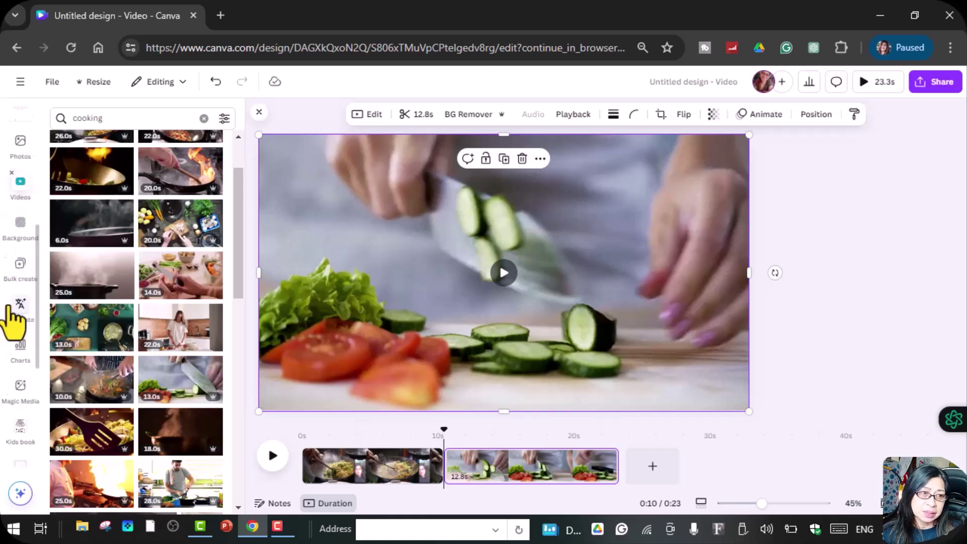
scroll(22, 398, up, 2)
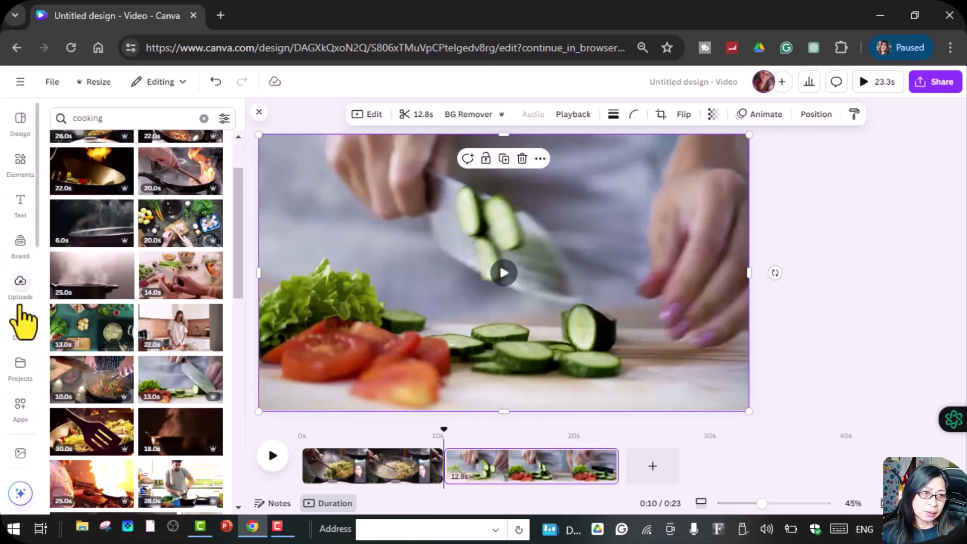
click(20, 286)
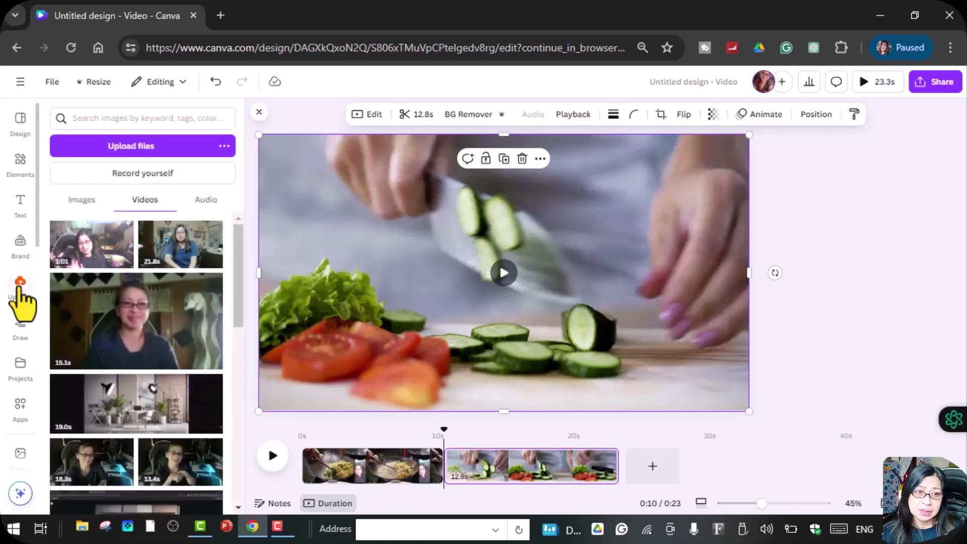
click(130, 181)
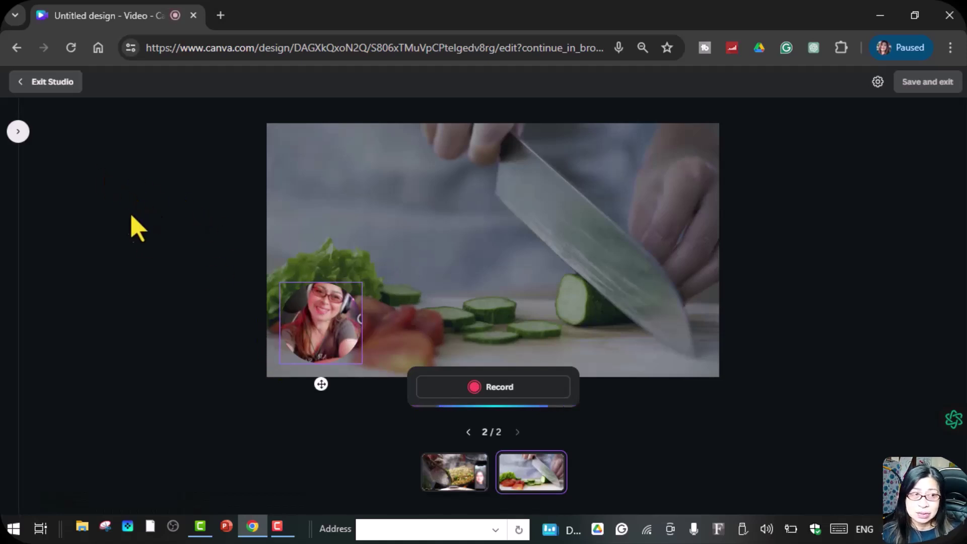
- Expand the studio's notes area and write the note "This are the recipes of fried noodles."
click(19, 132)
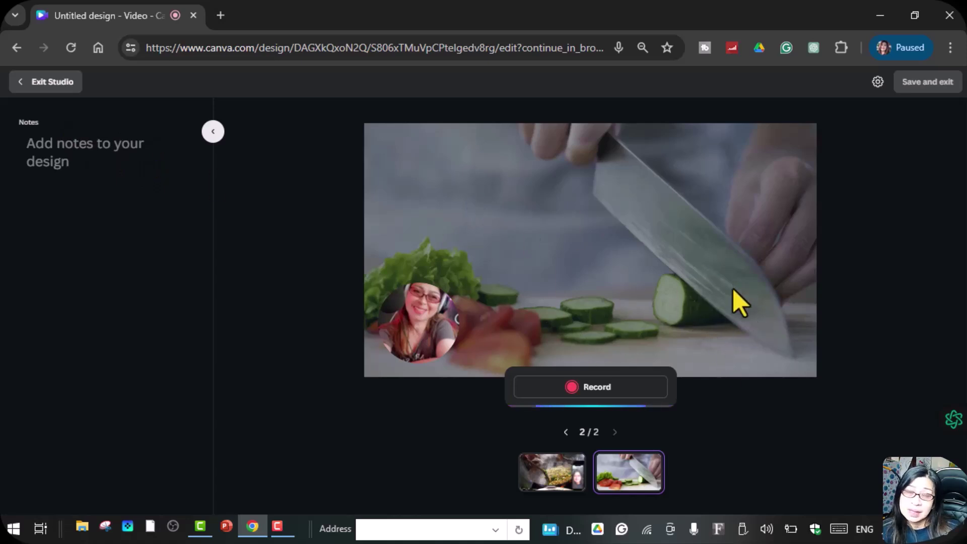
click(78, 144)
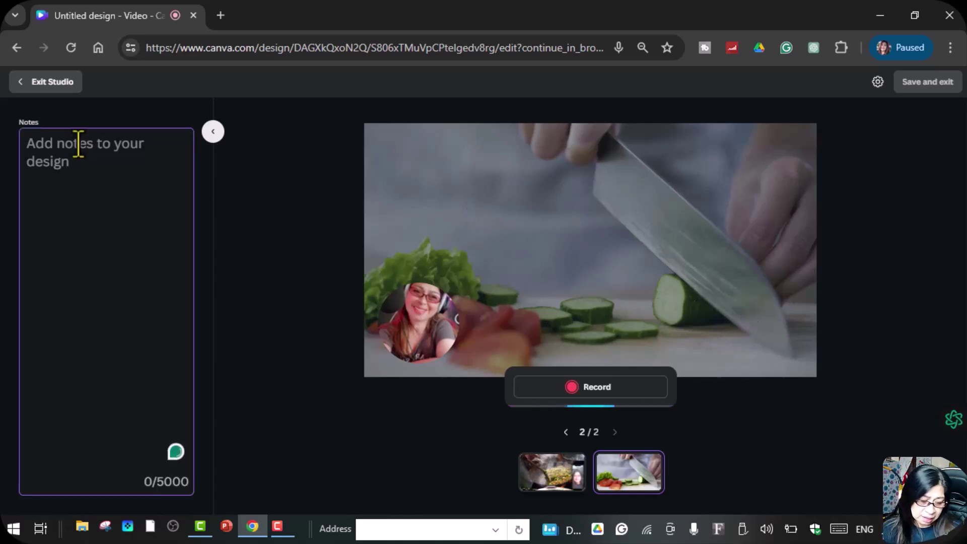
text(This are the recipes of f)
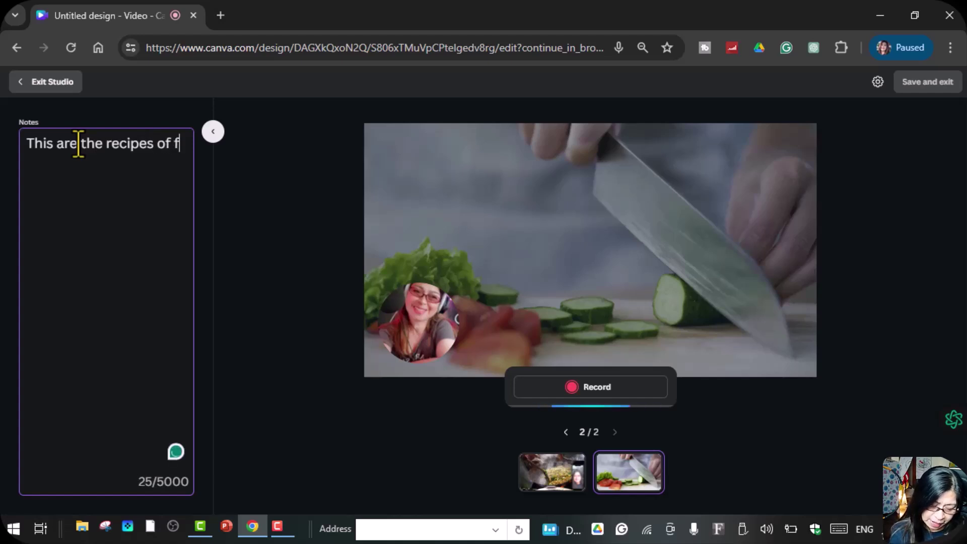
text(ied noodles.)
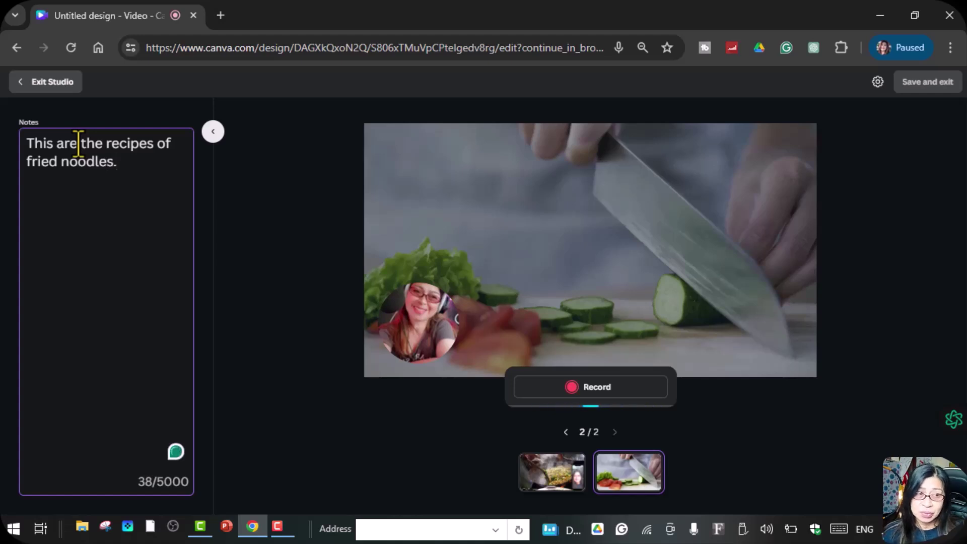
- Correct the studio note to "These are the recipes for fried noodles." and leave the recording studio
mouse_move(61, 145)
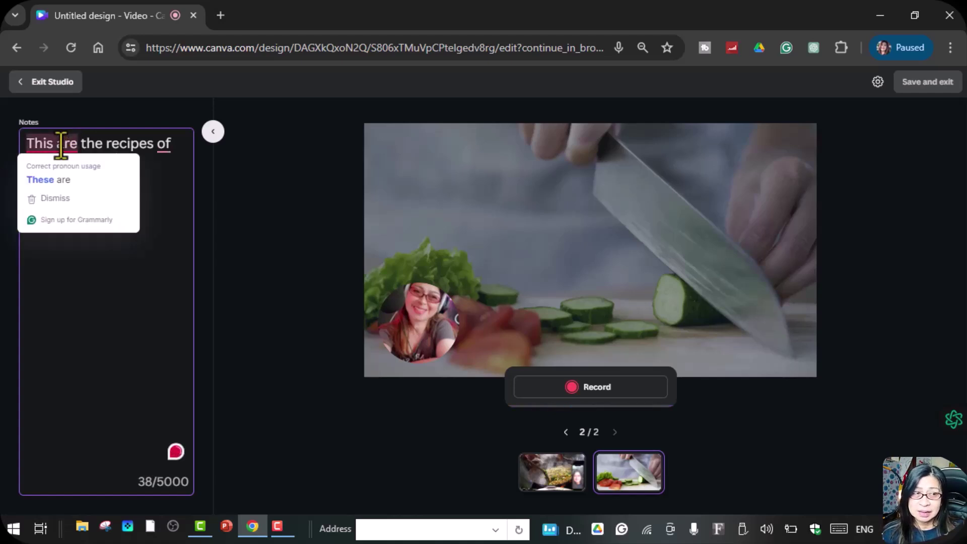
click(50, 181)
mouse_move(174, 149)
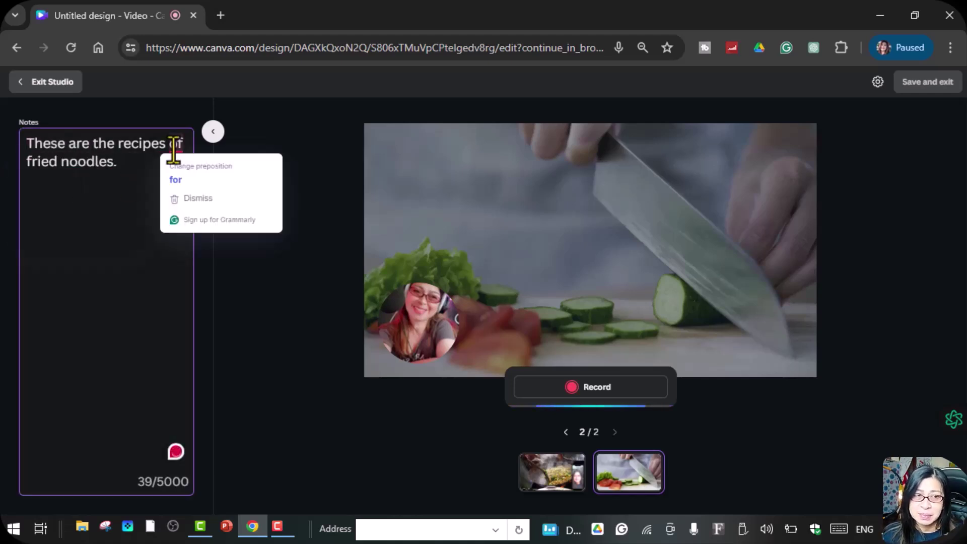
click(194, 181)
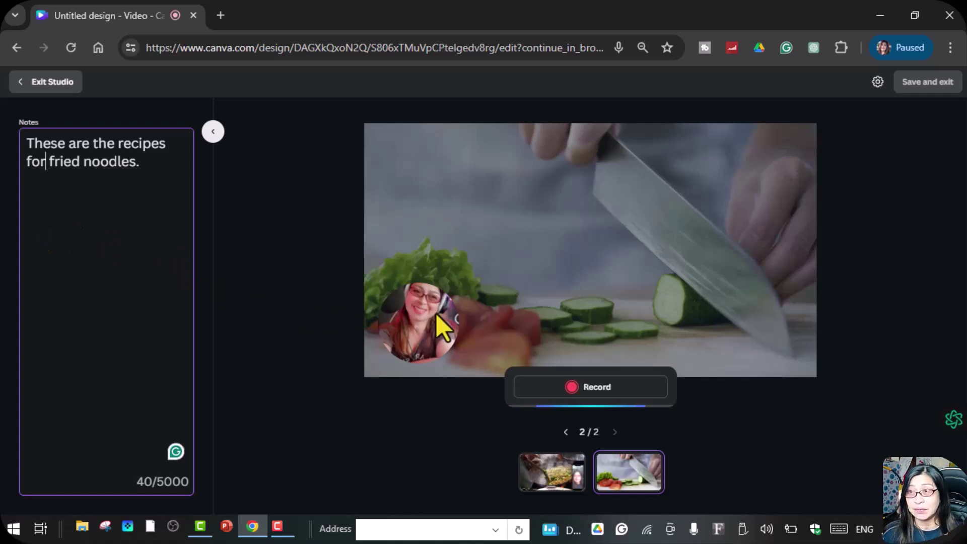
click(48, 85)
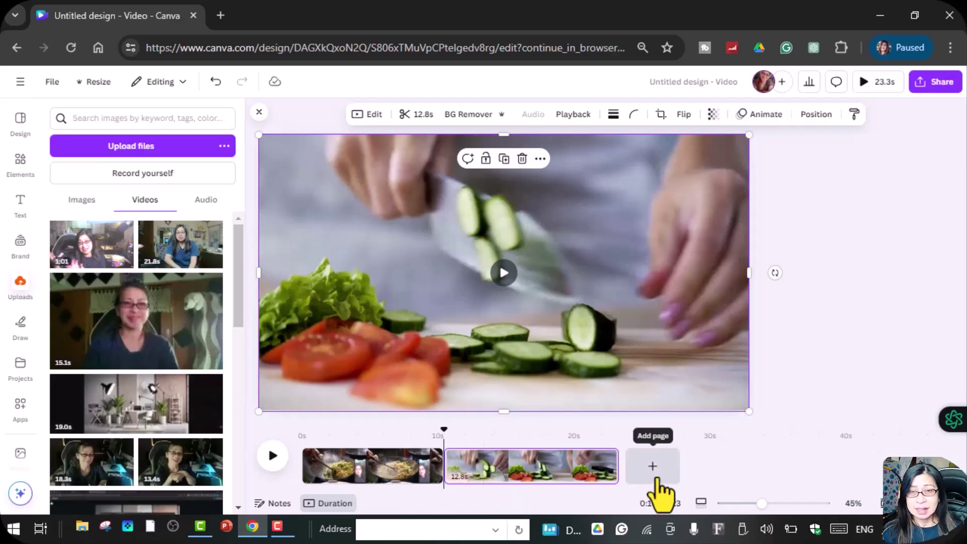
- Try extending the cucumber-slicing page past its end, and try trimming it to 9.5 seconds before restoring its full length
click(543, 463)
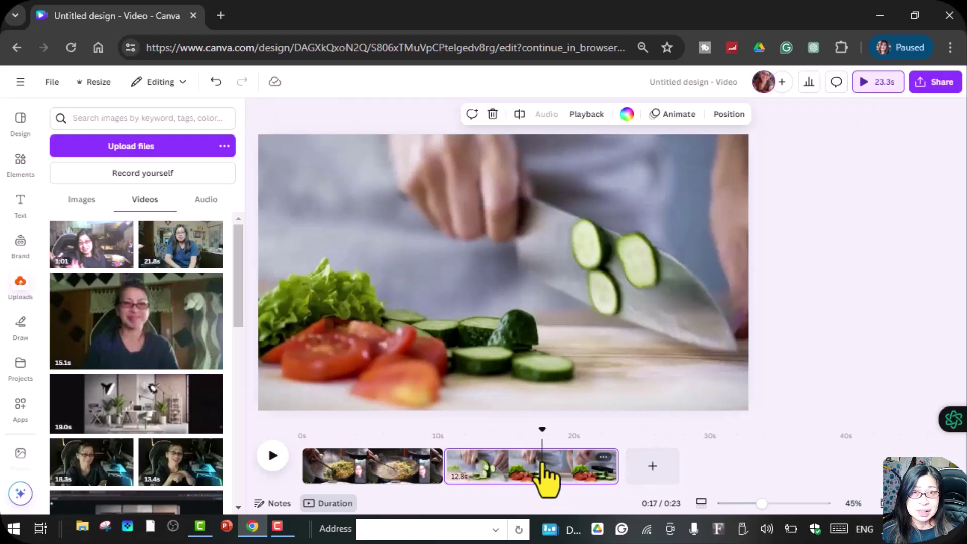
click(558, 466)
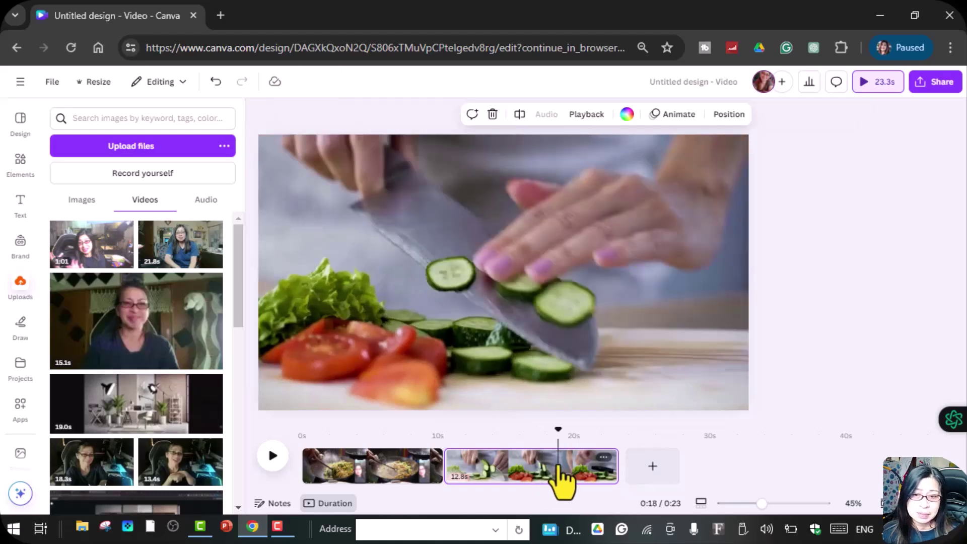
drag(617, 466, 648, 473)
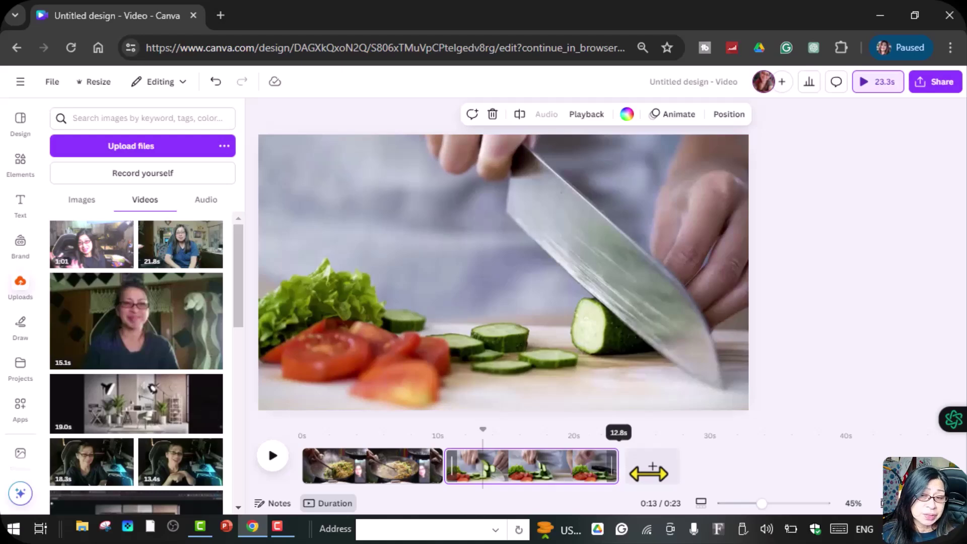
click(618, 472)
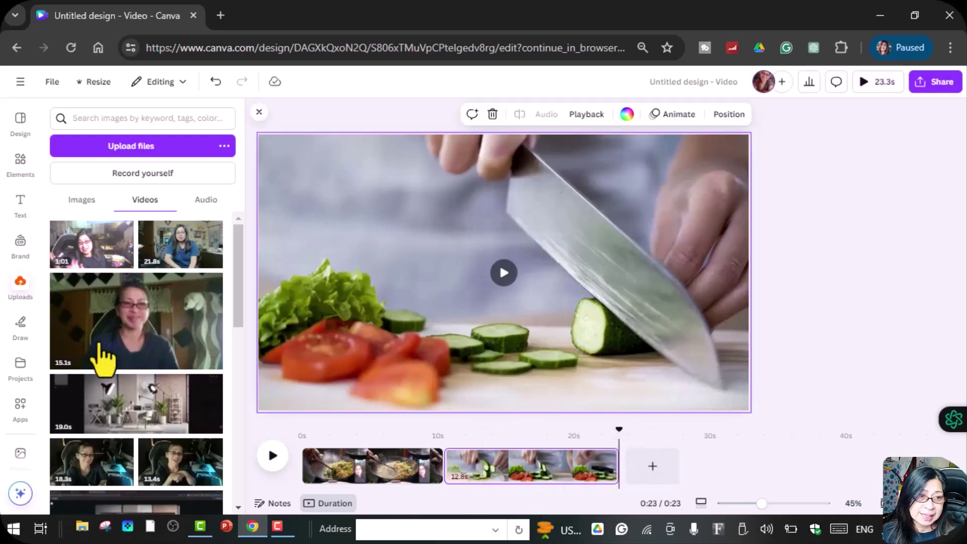
drag(621, 466, 568, 479)
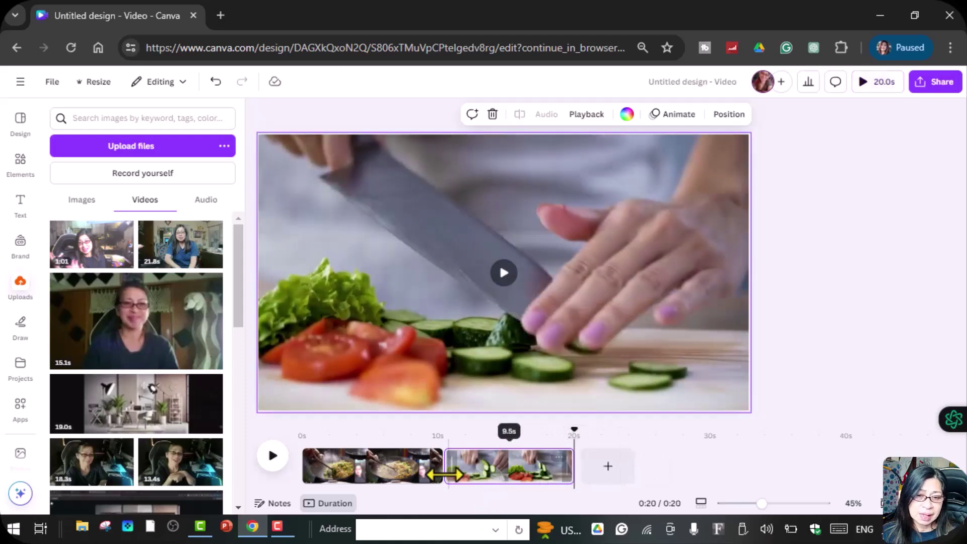
drag(569, 461, 610, 473)
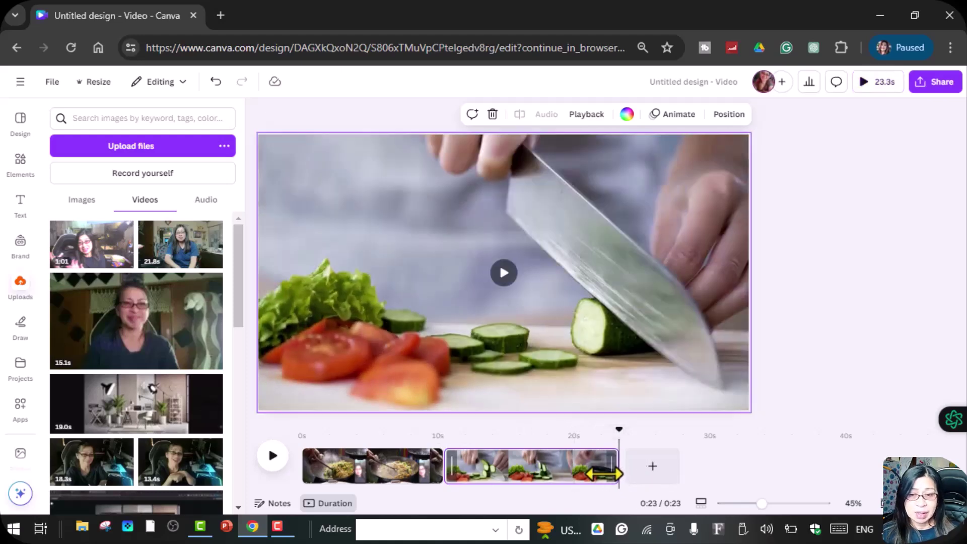
- Add a blank third page after the cucumber-slicing clip and select the cucumber-slicing page at its boundary with the first page
click(654, 469)
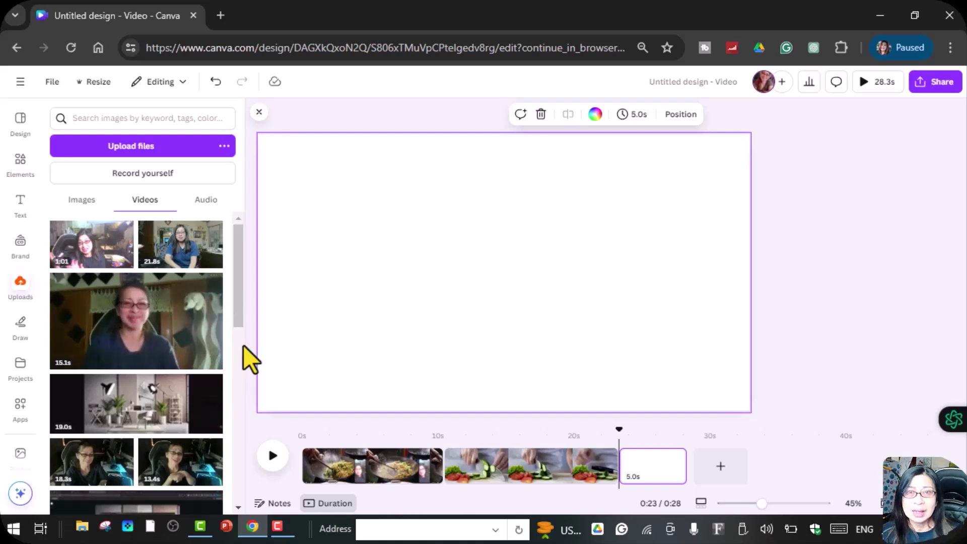
click(446, 466)
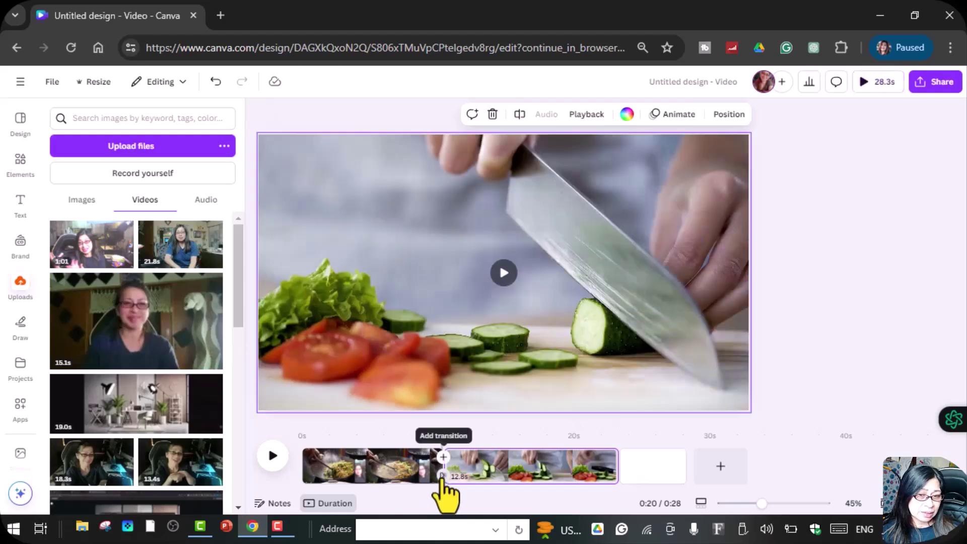
click(441, 478)
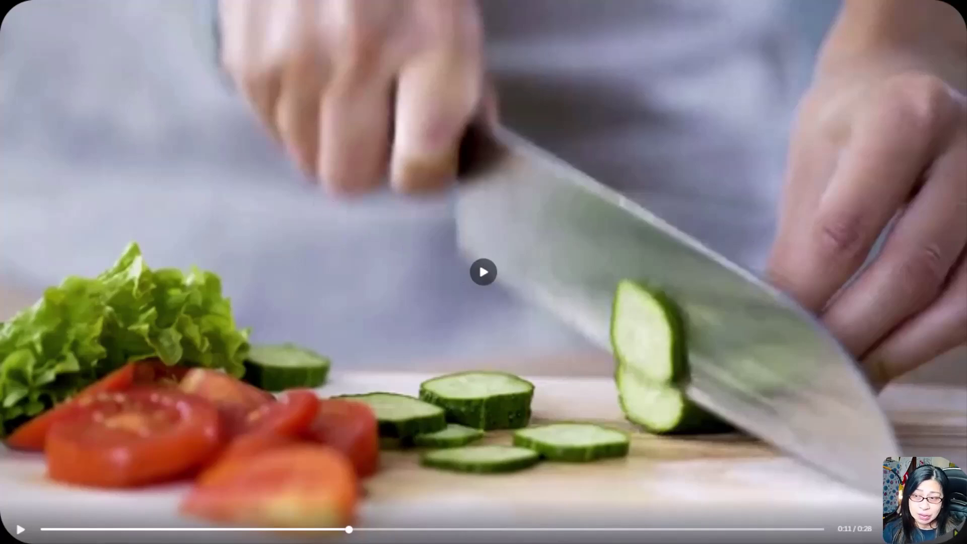
- Close the full-screen preview and open the download settings for the video design
double_click(831, 475)
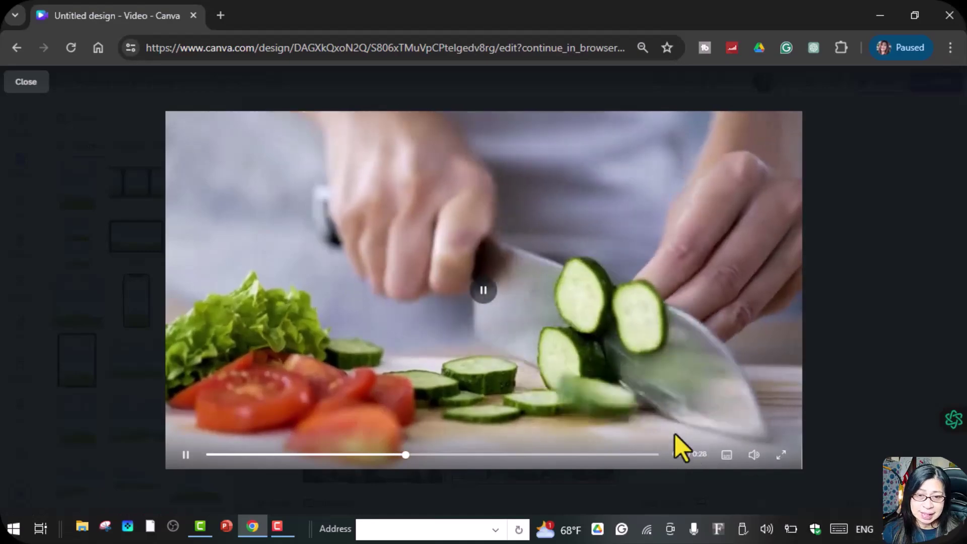
key(Escape)
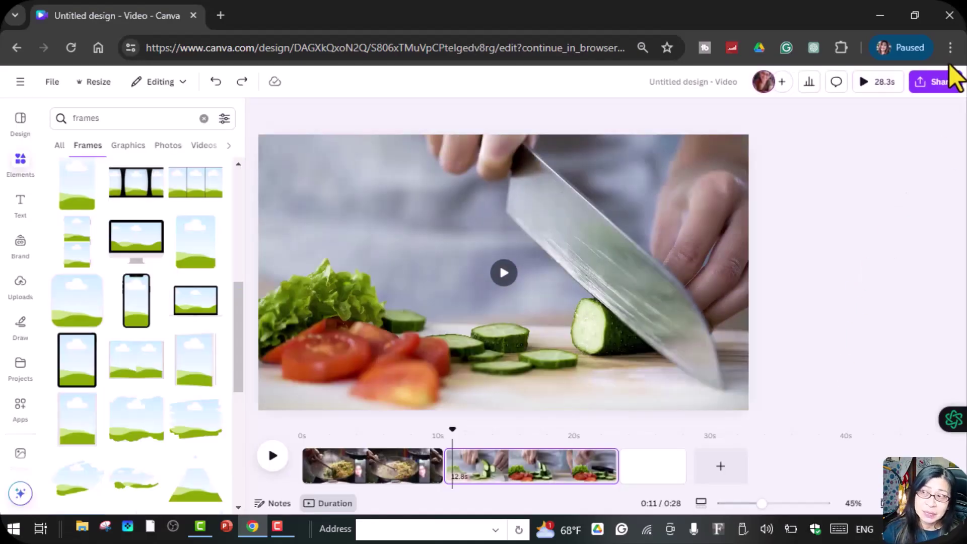
click(920, 83)
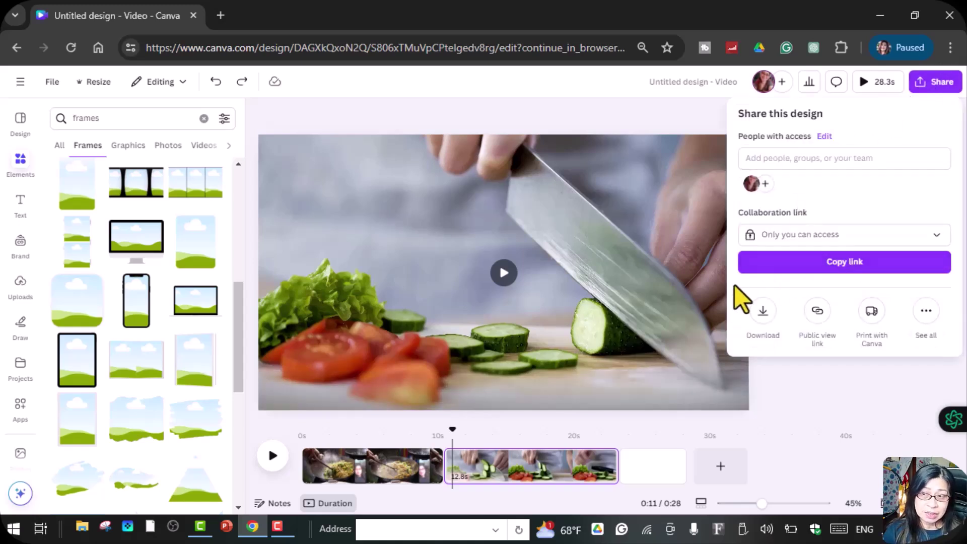
click(765, 322)
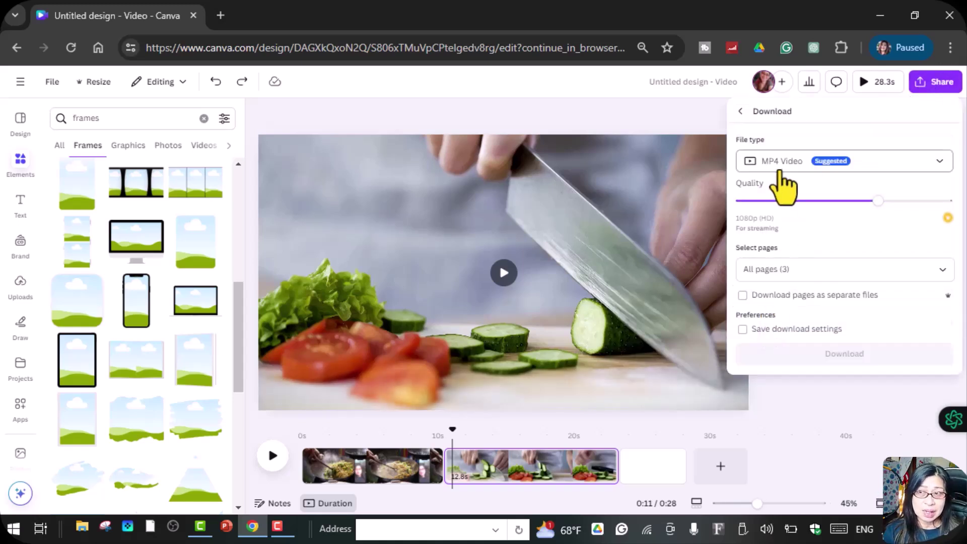